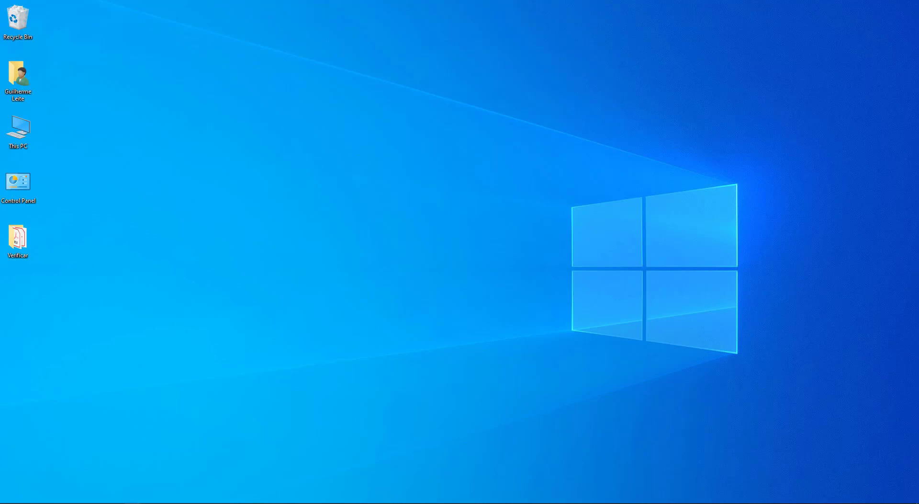
pyautogui.moveTo(0, 287); pyautogui.dragTo(341, 1)
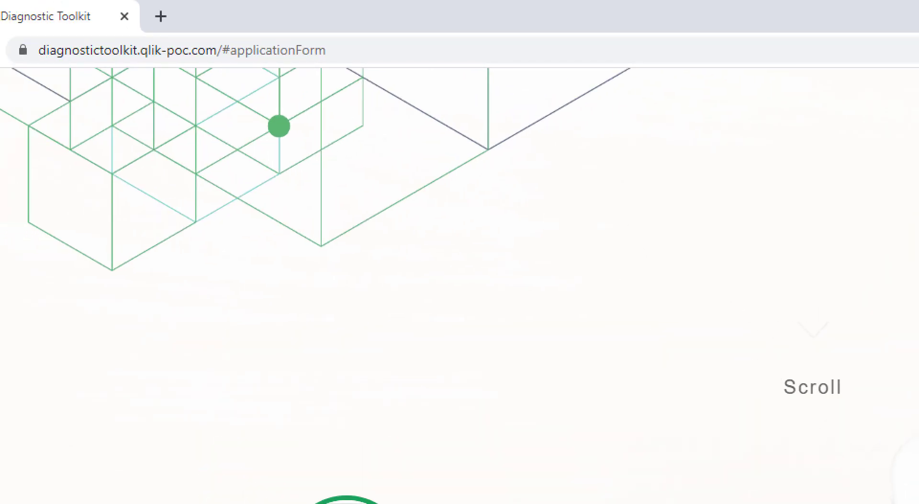
# Step: Open the Third-Party Tools and Resources section of the Diagnostic Toolkit and follow its Qlik Sense Document Analyzer link
pyautogui.scroll(-1, 225, 246)
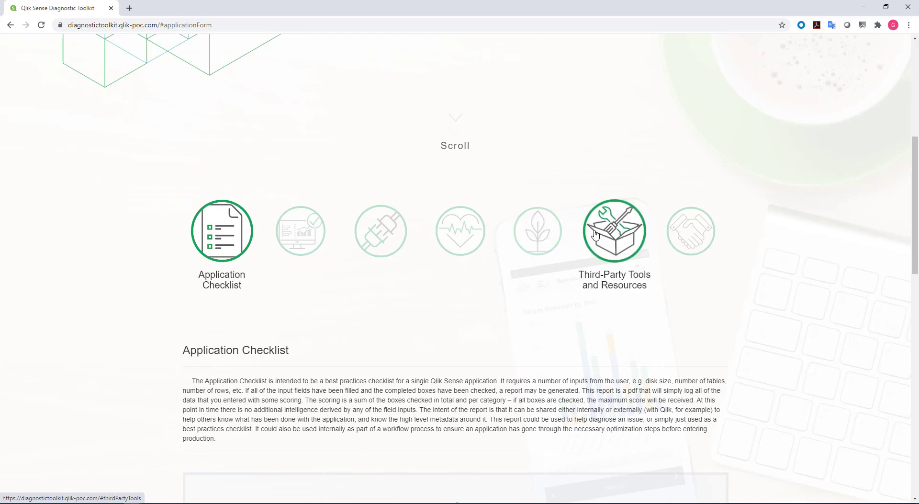
pyautogui.click(615, 231)
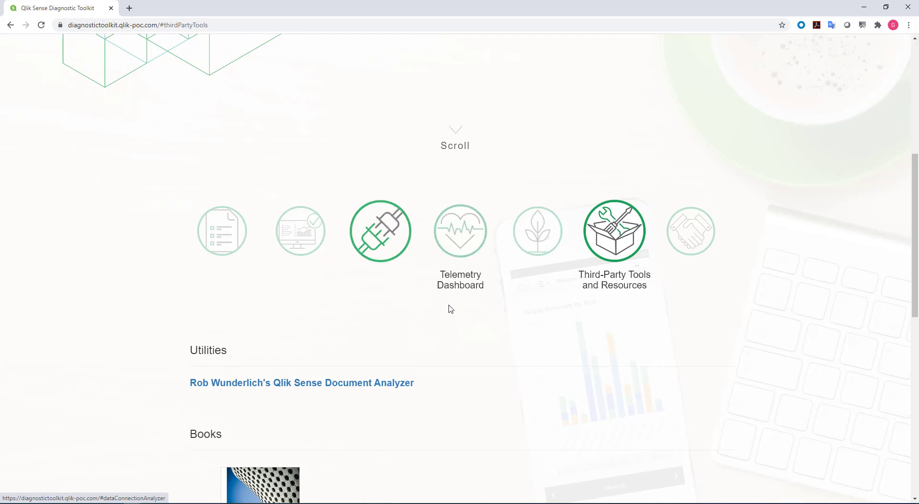
pyautogui.scroll(-1, 488, 287)
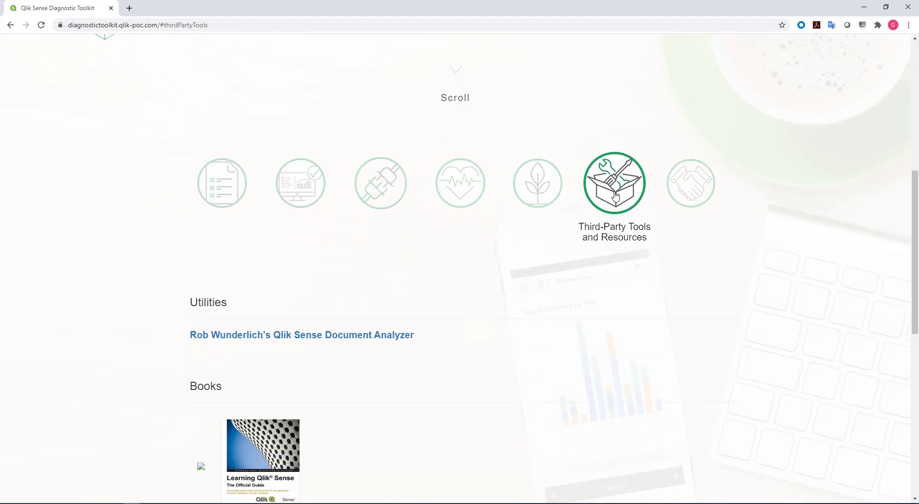
pyautogui.click(280, 338)
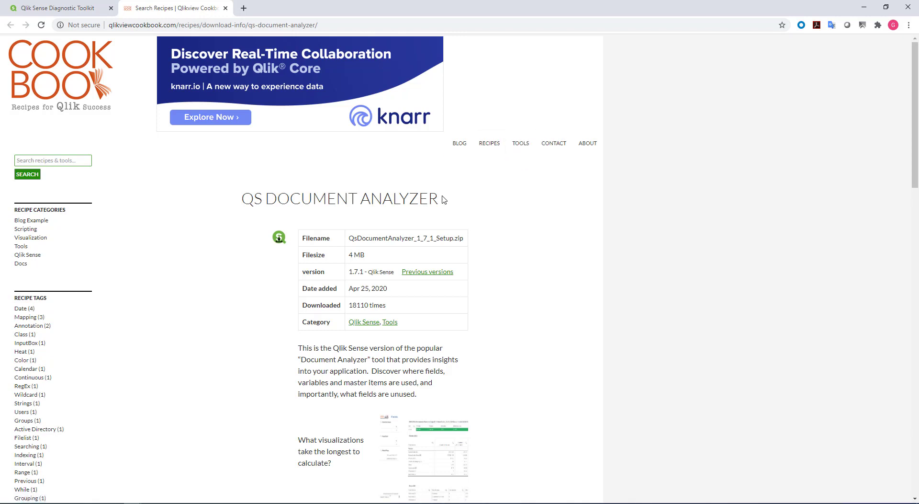
# Step: View the enlarged Fields sheet screenshot on the QS Document Analyzer page and close it
pyautogui.moveTo(444, 200); pyautogui.dragTo(242, 198)
pyautogui.click(247, 198)
pyautogui.scroll(-2, 247, 198)
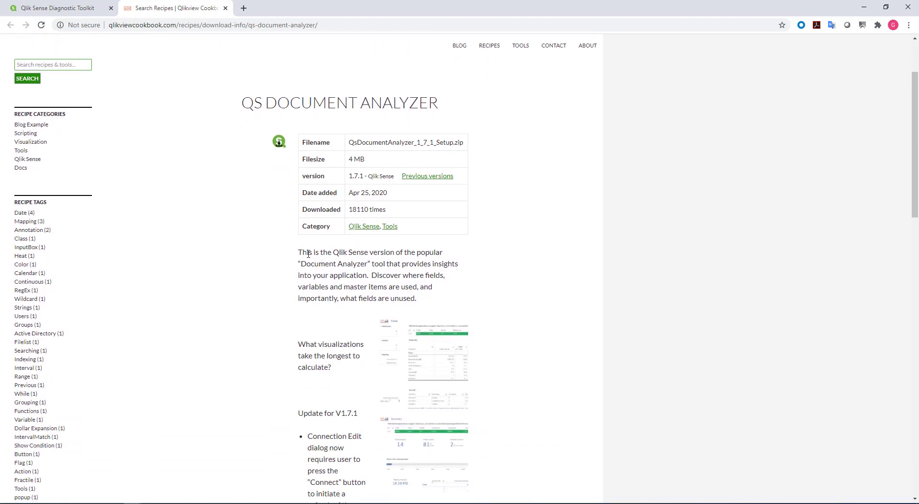
pyautogui.scroll(-1, 309, 254)
pyautogui.click(417, 310)
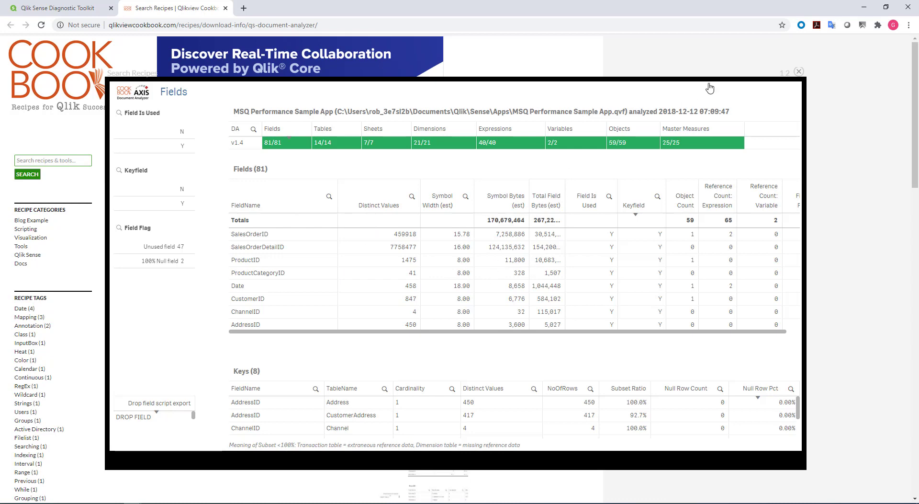
pyautogui.click(799, 72)
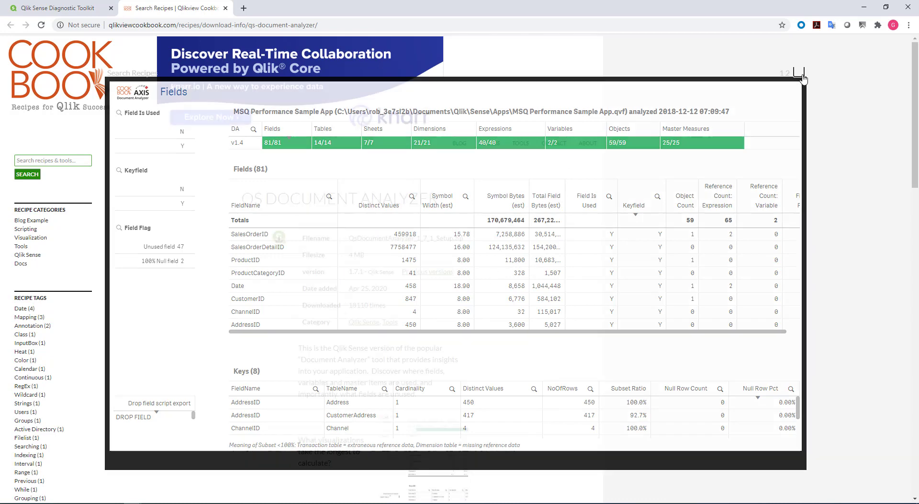
# Step: Read through the QS Document Analyzer description and its version update notes
pyautogui.scroll(-6, 780, 106)
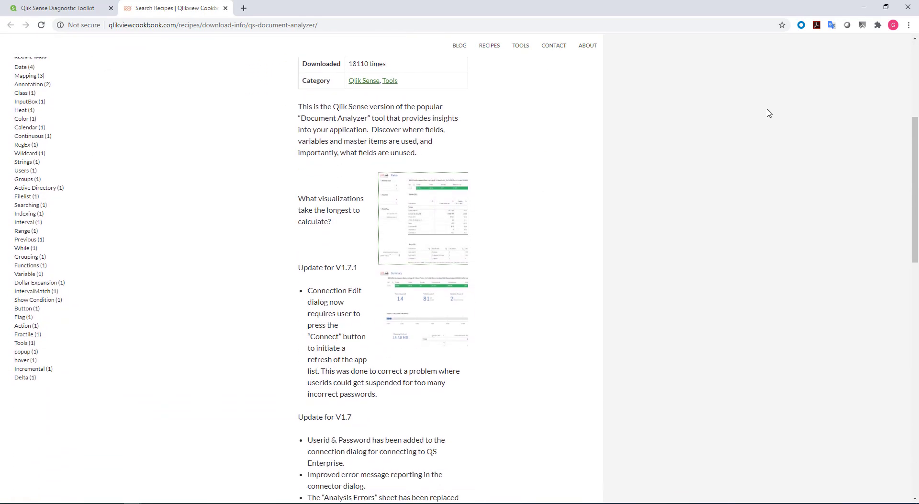
pyautogui.scroll(-3, 467, 256)
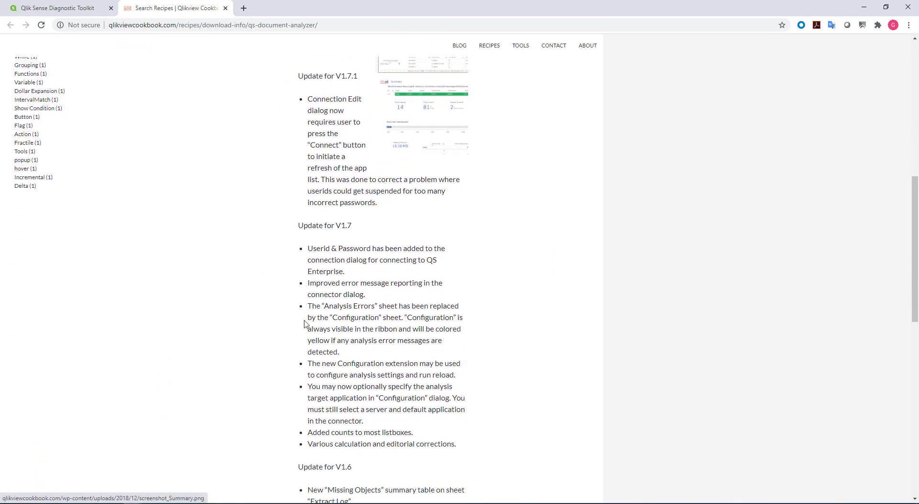
pyautogui.scroll(-1, 436, 297)
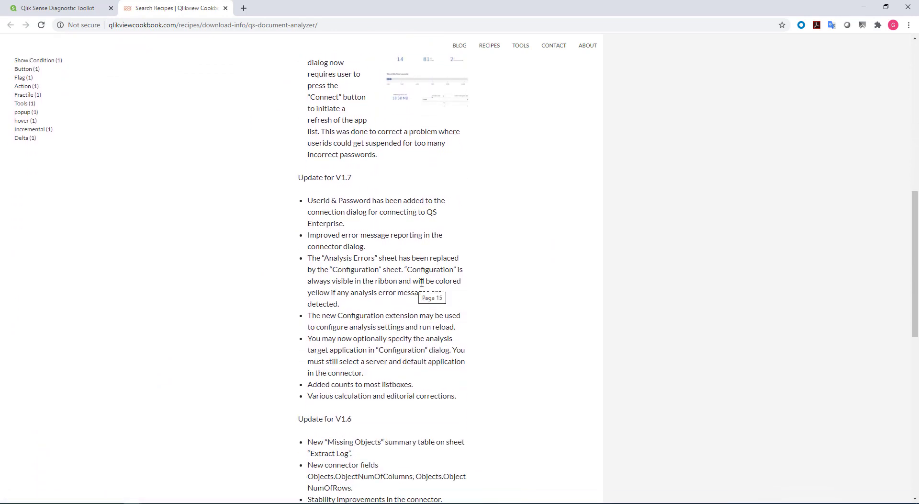
pyautogui.scroll(-2, 422, 283)
pyautogui.scroll(5, 450, 287)
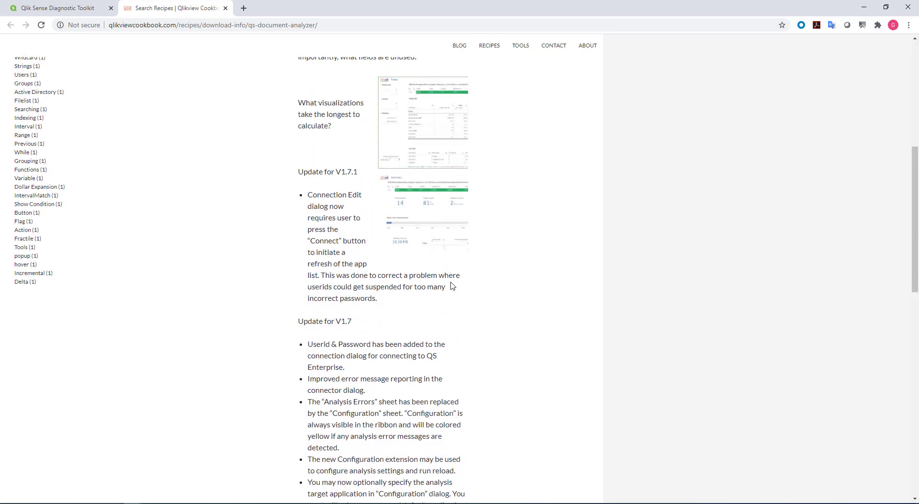
pyautogui.scroll(3, 451, 285)
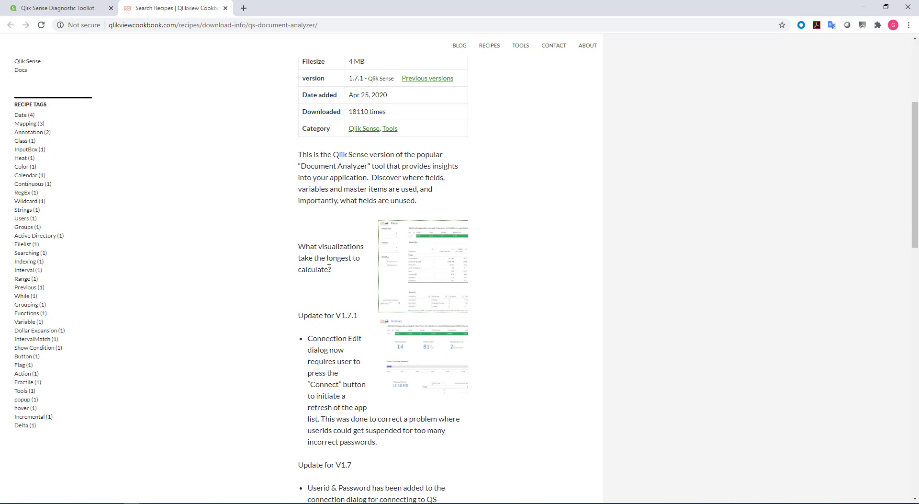
pyautogui.scroll(3, 331, 271)
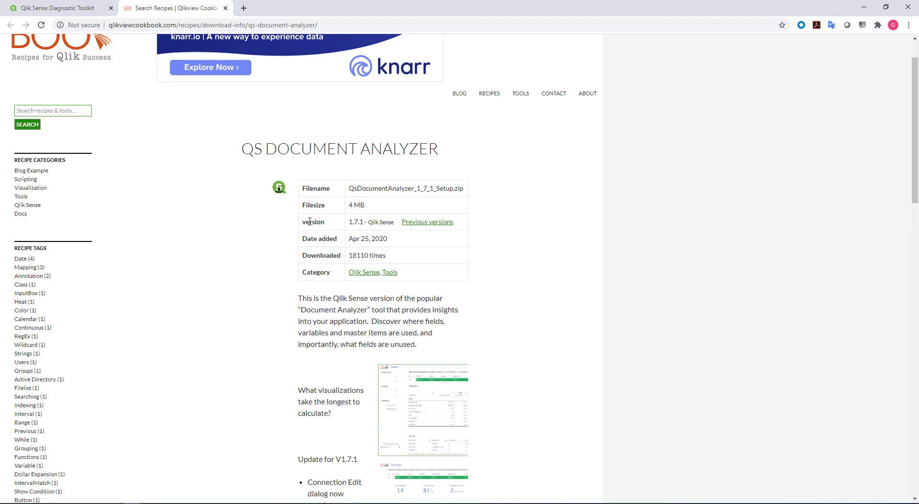
# Step: Download QsDocumentAnalyzer_1_7_1_Setup.zip to the Downloads folder and open the archive
pyautogui.click(279, 188)
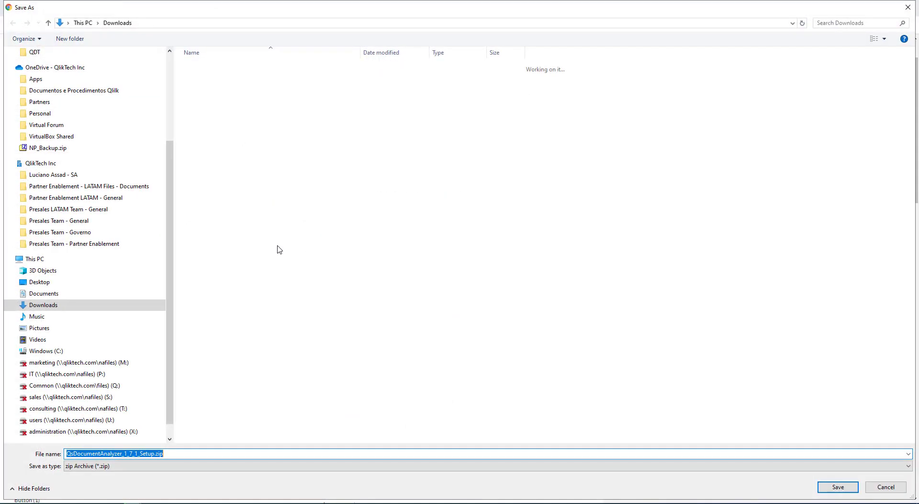
pyautogui.click(820, 484)
pyautogui.click(54, 497)
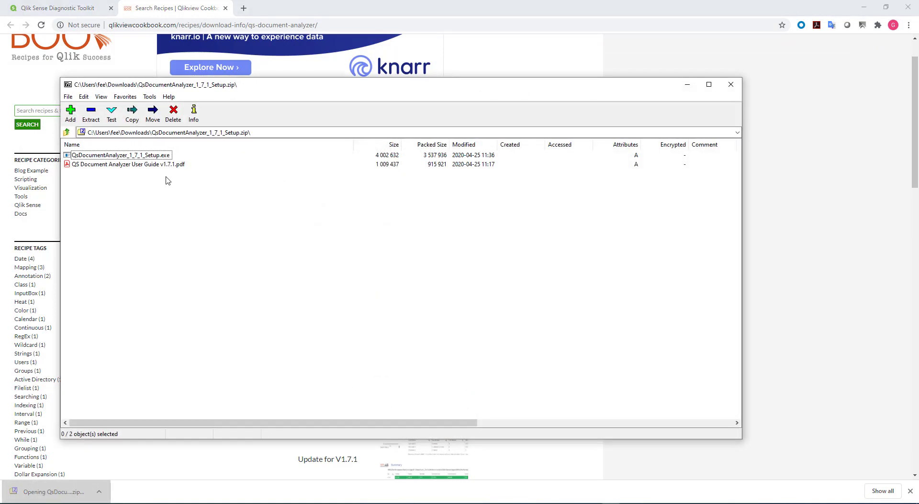
# Step: Look at the setup executable and the user guide PDF inside the archive, and minimize the archive window
pyautogui.moveTo(199, 186); pyautogui.dragTo(136, 151)
pyautogui.click(158, 183)
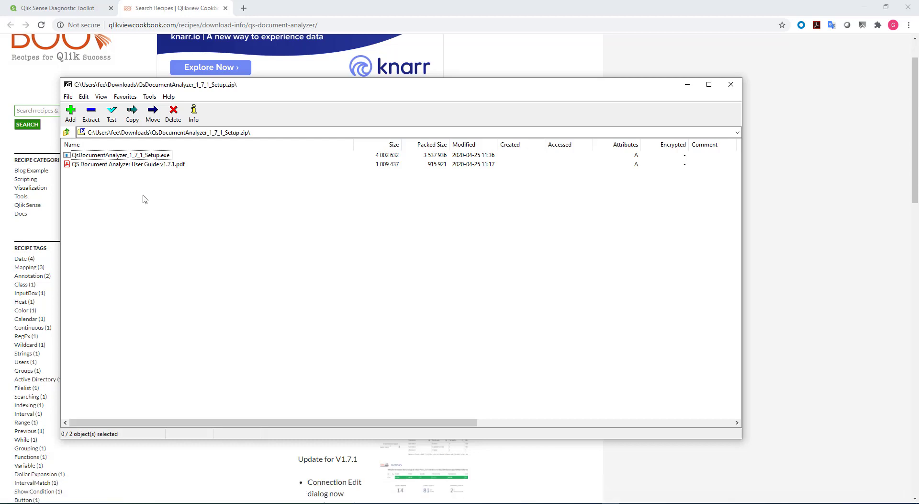
pyautogui.click(123, 166)
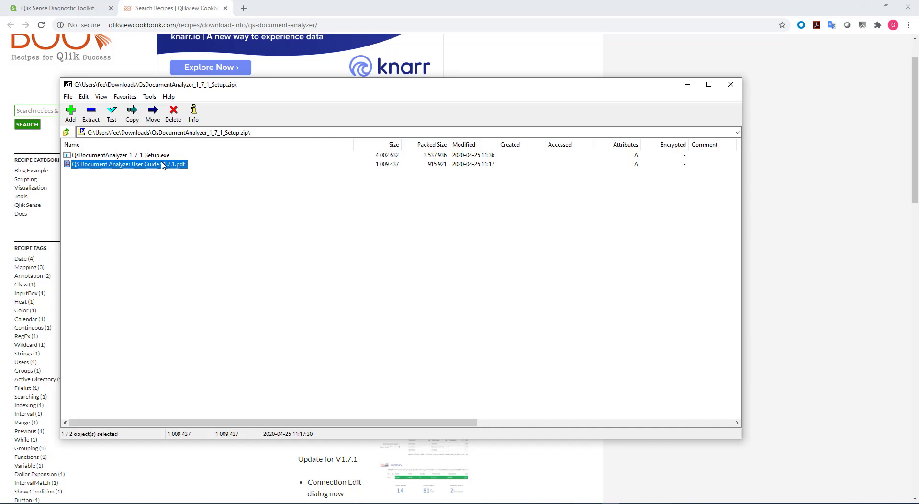
pyautogui.click(143, 155)
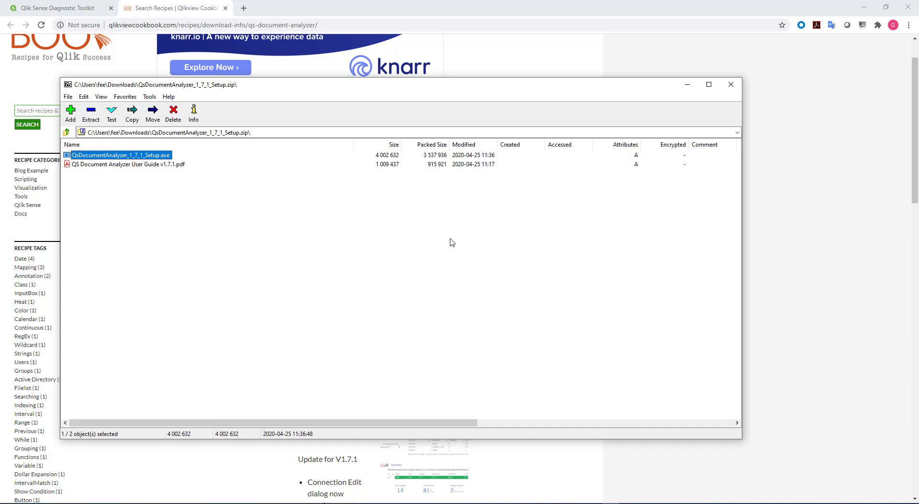
pyautogui.click(687, 84)
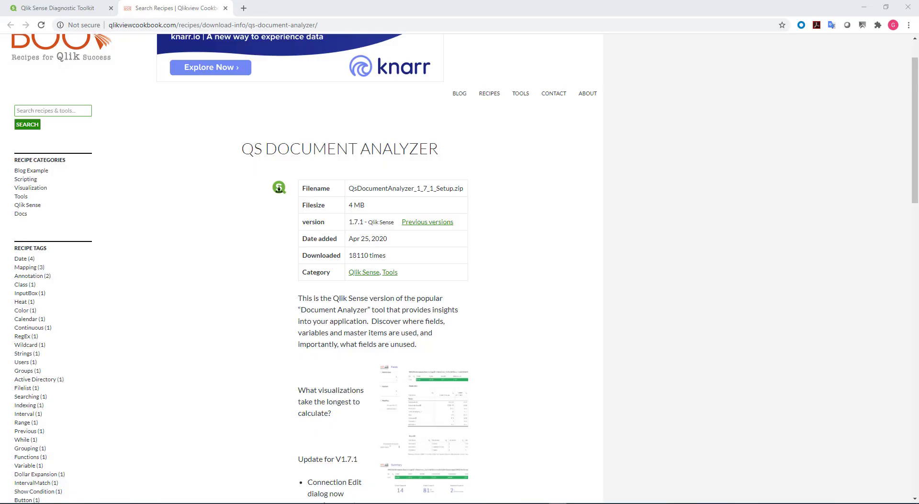
# Step: Open the Qlik Management Console at qliksense/qmc in a new browser tab
pyautogui.click(243, 9)
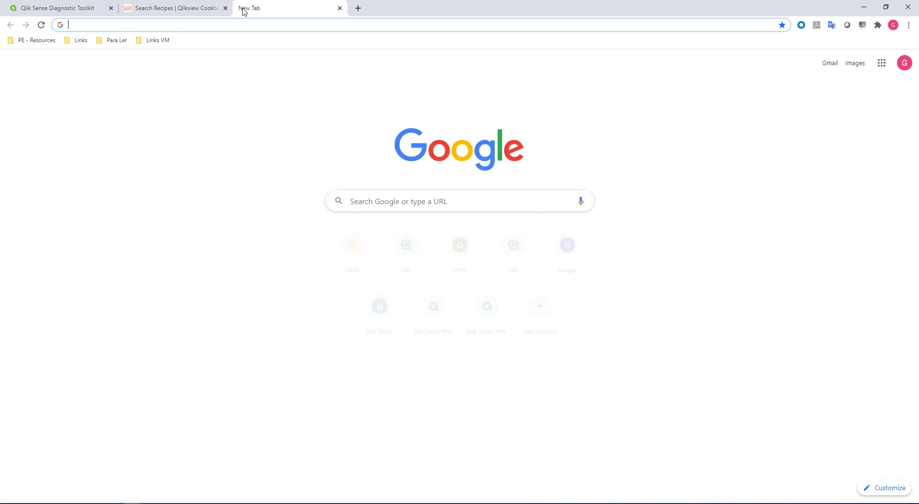
pyautogui.write('qlik')
pyautogui.press('Return')
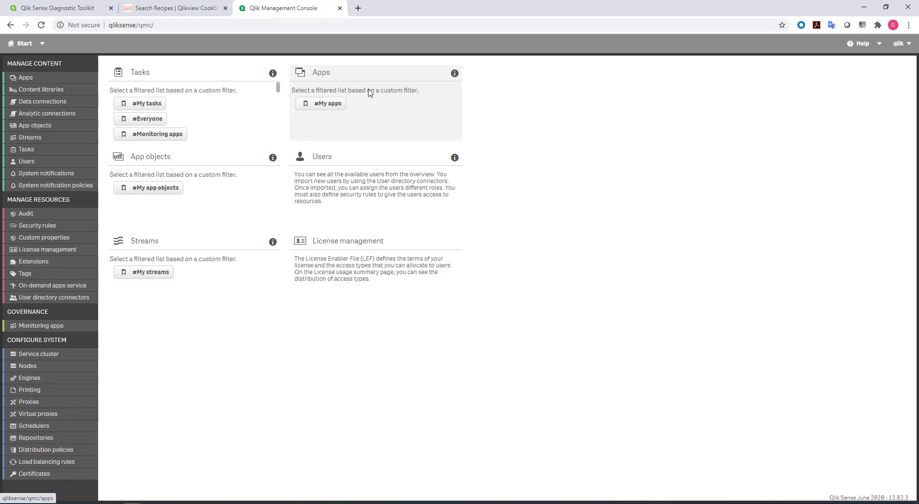
# Step: Open the Apps list and view the app import options, leaving them without importing anything
pyautogui.click(337, 76)
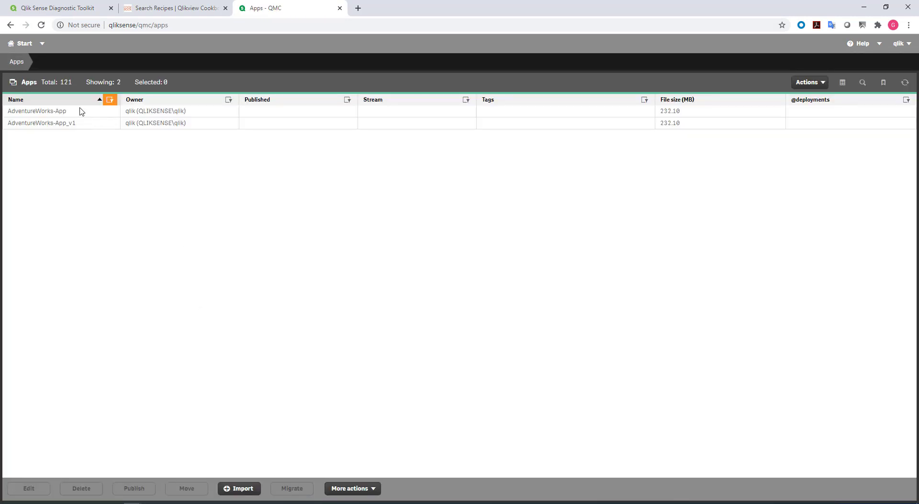
pyautogui.click(242, 490)
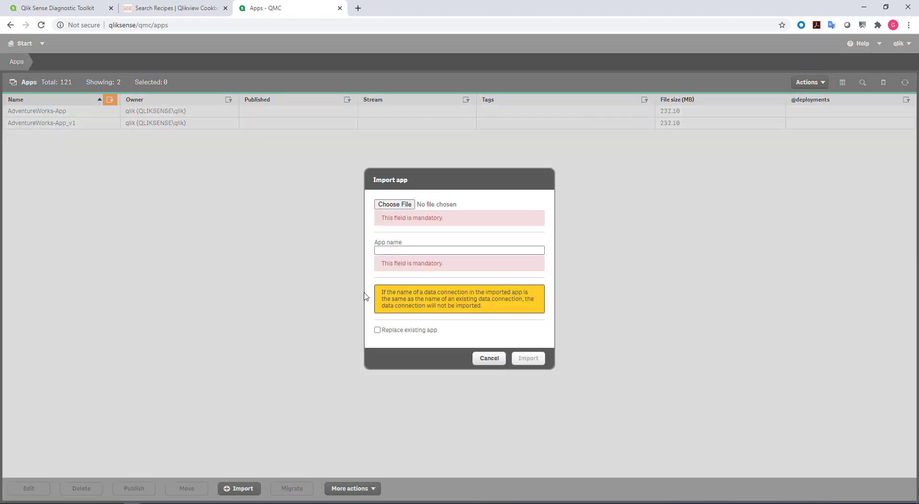
pyautogui.click(493, 362)
# Step: Replace the app name filter with "docu" and select the QS Document Analyzer V1.7 app
pyautogui.click(111, 100)
pyautogui.write('adve')
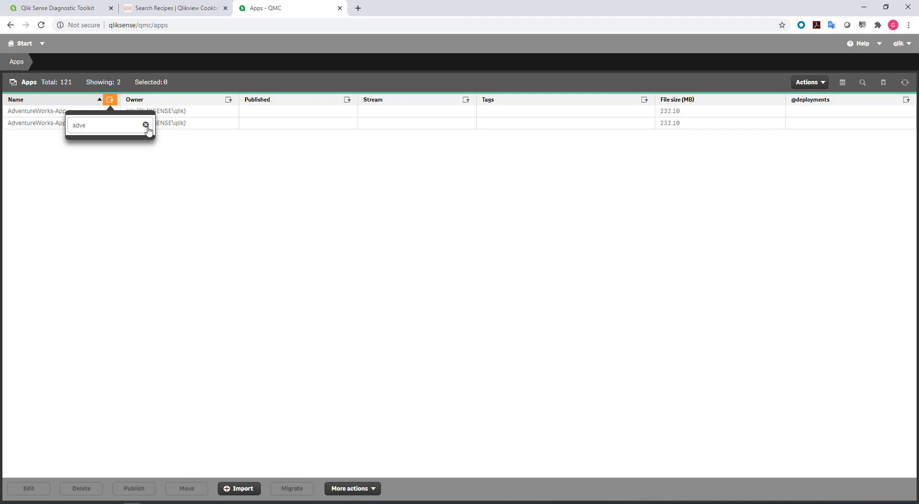
pyautogui.click(145, 124)
pyautogui.click(110, 100)
pyautogui.click(111, 101)
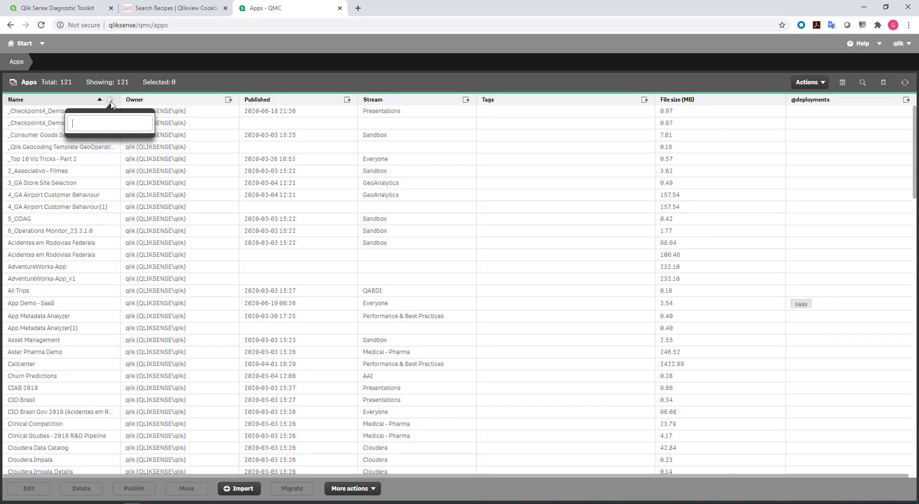
pyautogui.write('docu')
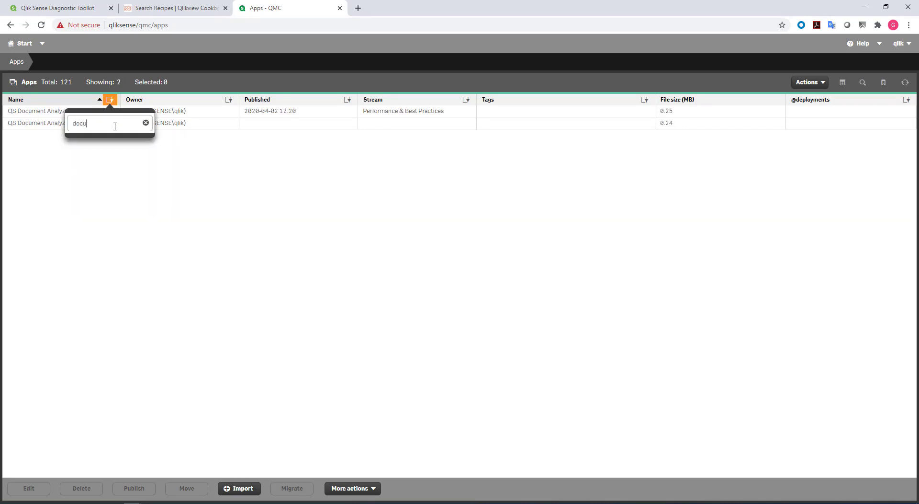
pyautogui.click(133, 157)
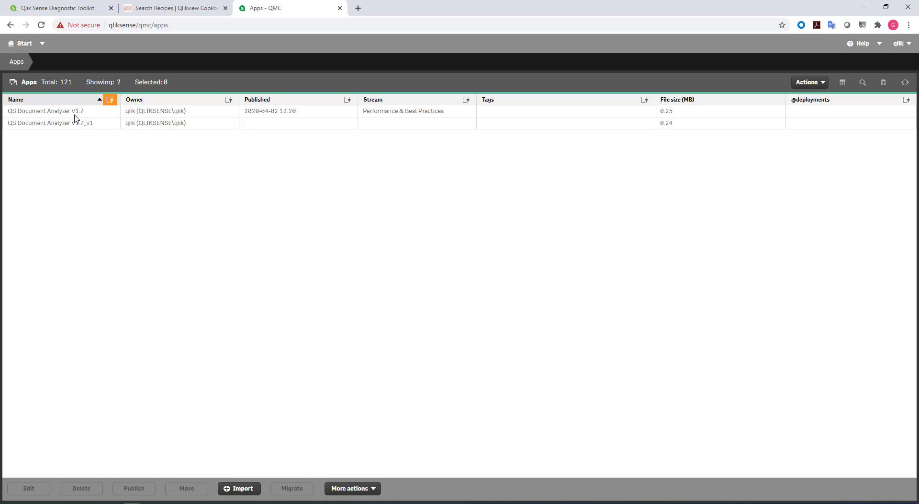
pyautogui.click(96, 112)
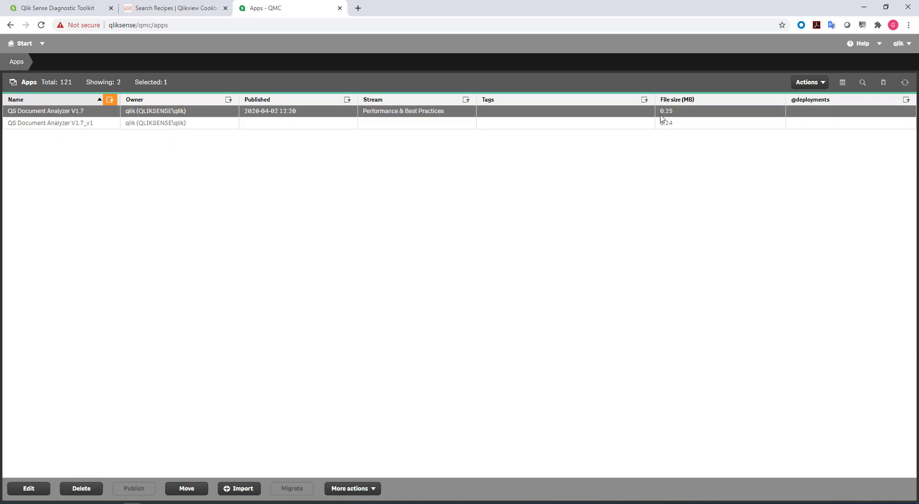
# Step: Browse the console's Extensions list and view the extension file import options, leaving them without importing anything
pyautogui.click(23, 43)
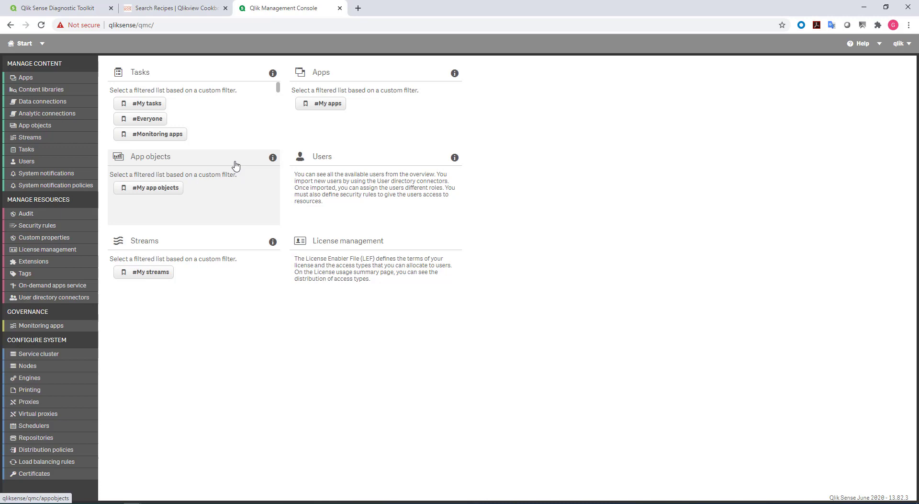
pyautogui.click(46, 262)
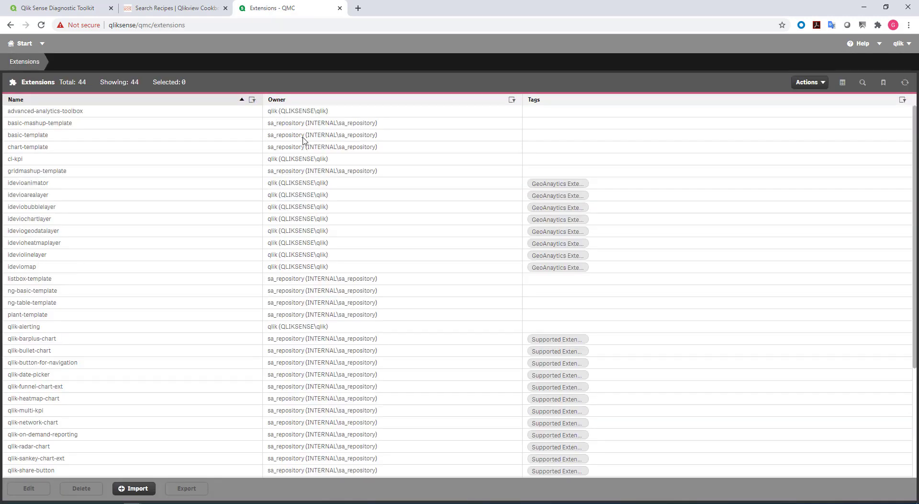
pyautogui.scroll(-3, 617, 244)
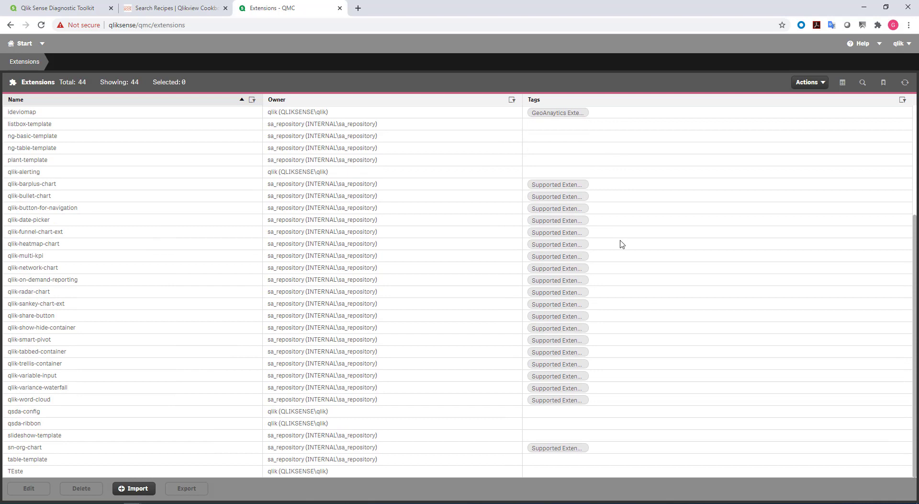
pyautogui.scroll(3, 355, 222)
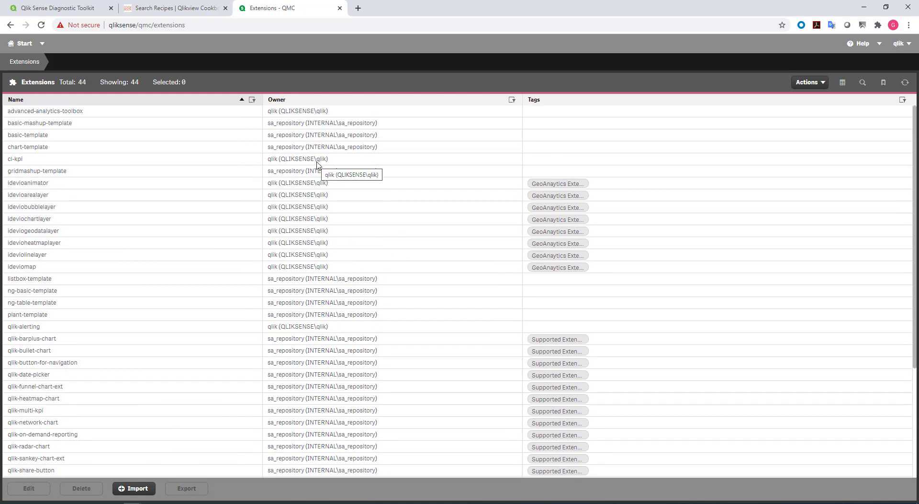
pyautogui.click(143, 488)
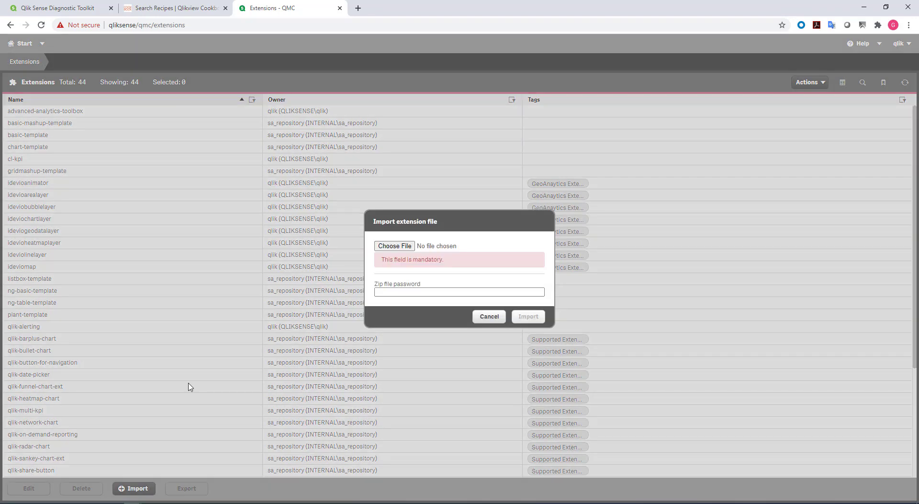
pyautogui.click(489, 317)
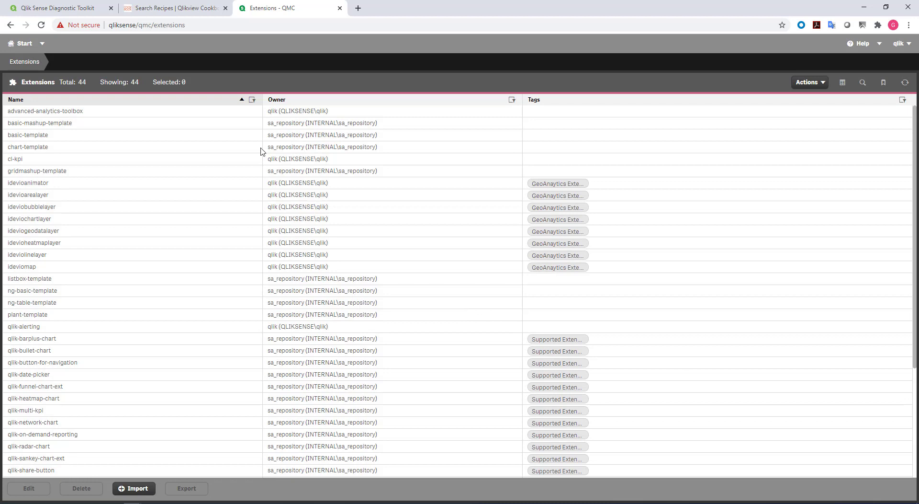
# Step: Return to the management console's start page and open the Qlik Sense Hub at qliksense/hub in a new browser tab
pyautogui.click(23, 43)
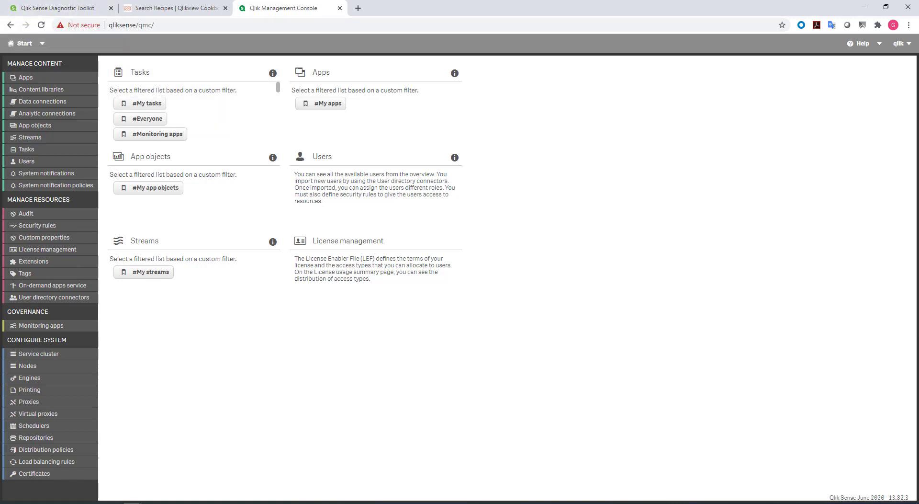
pyautogui.click(358, 8)
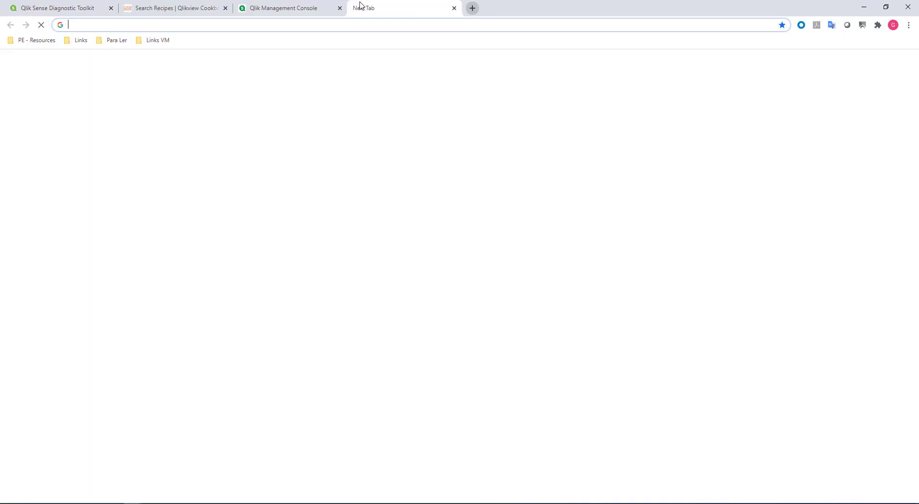
pyautogui.write('qlik')
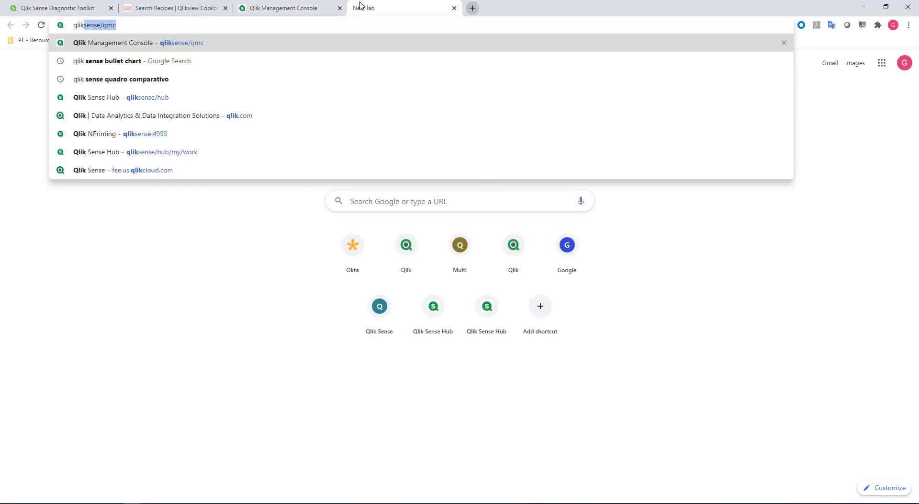
pyautogui.press('Down')
pyautogui.press('Down')
pyautogui.press('Down')
pyautogui.press('Return')
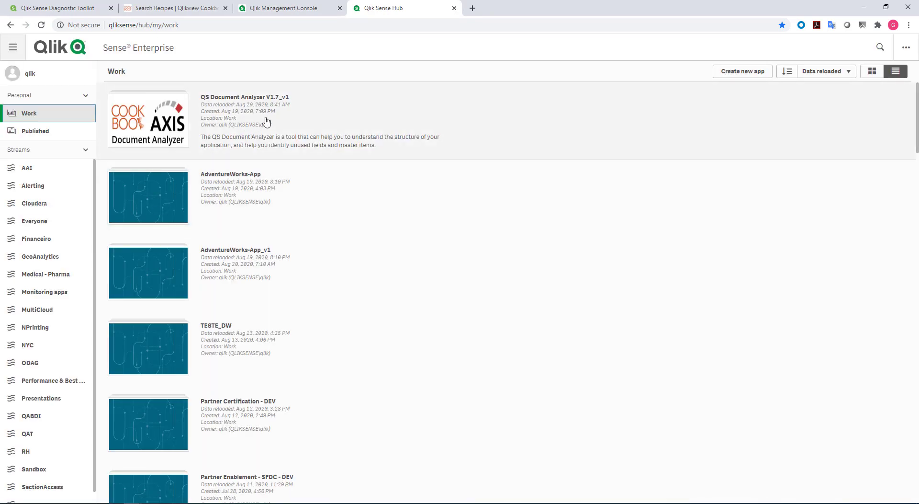
# Step: Open the QS Document Analyzer V1.7_v1 app and show the Main section of its data load script
pyautogui.click(162, 105)
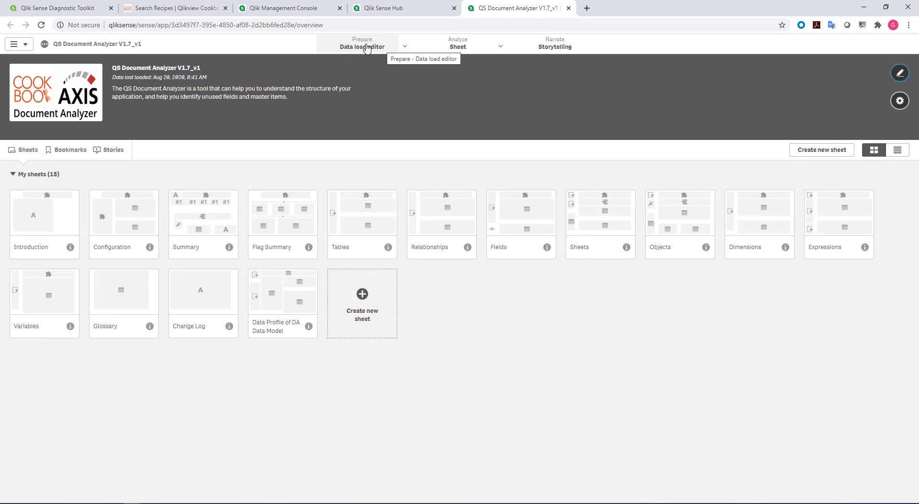
pyautogui.click(367, 48)
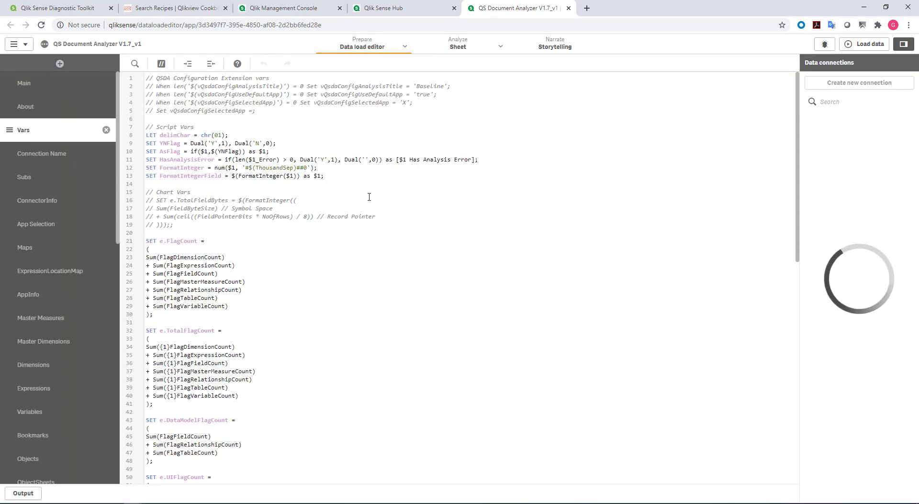
pyautogui.click(52, 85)
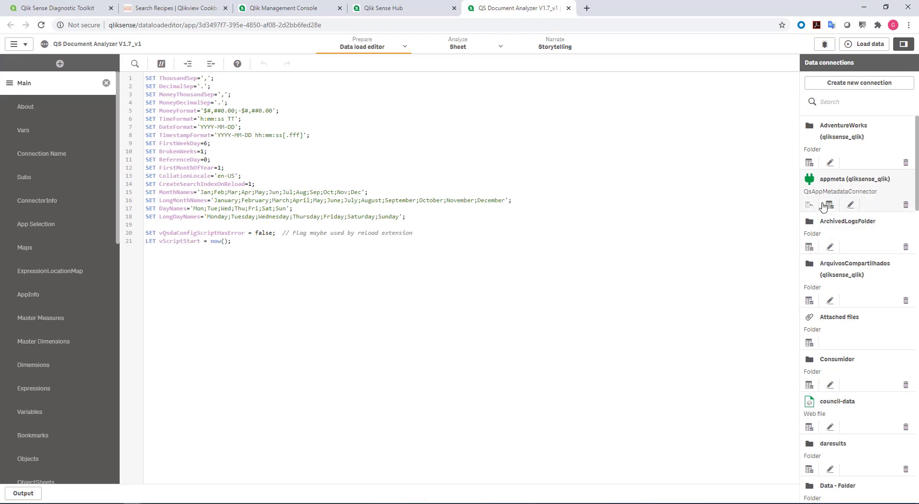
# Step: Open the appmeta (qliksense_qlik) connection for editing and examine its host, user ID and password fields
pyautogui.click(852, 206)
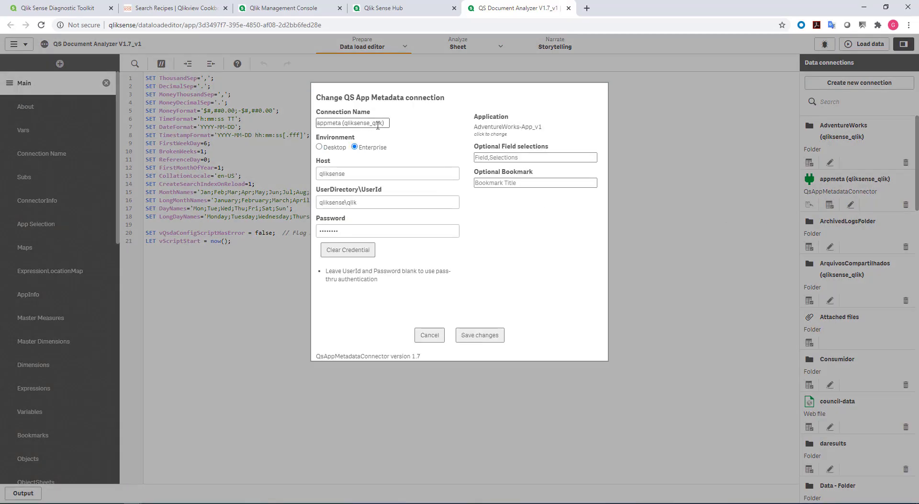
pyautogui.doubleClick(370, 175)
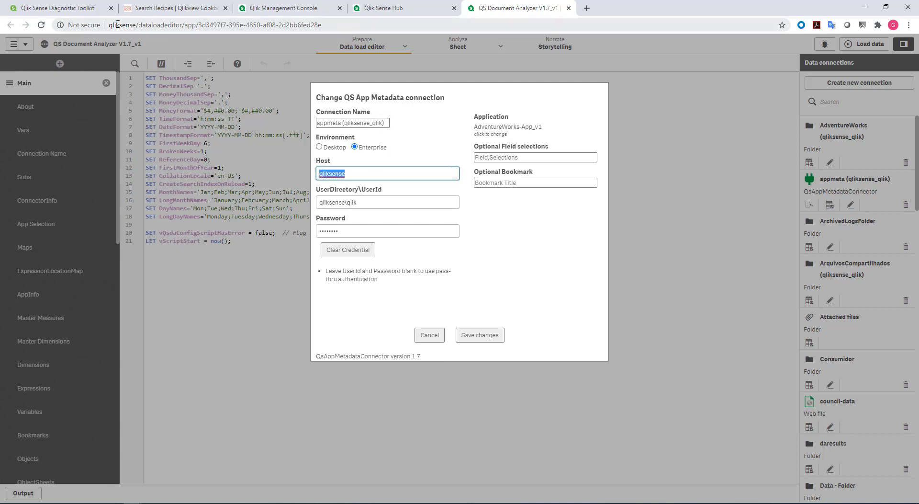
pyautogui.moveTo(380, 203); pyautogui.dragTo(318, 197)
pyautogui.click(402, 231)
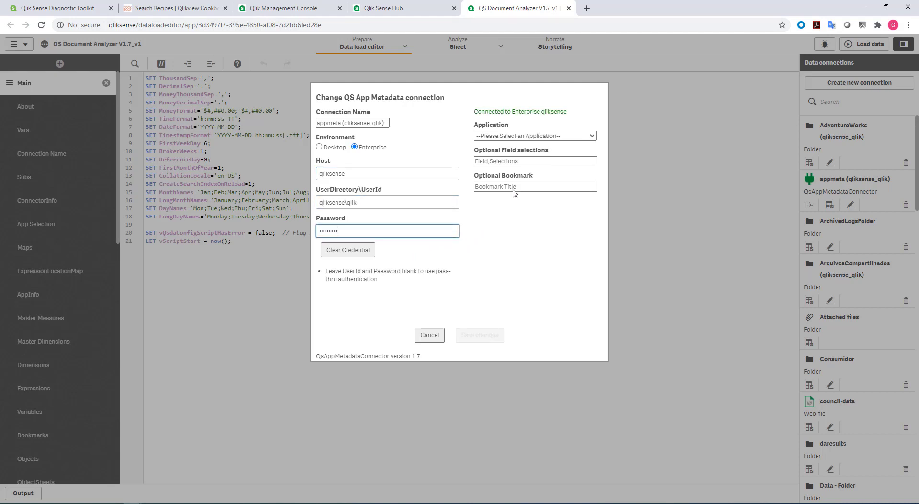
# Step: Choose AdventureWorks-App as the metadata connection's application, and cancel the connection changes without saving
pyautogui.click(588, 139)
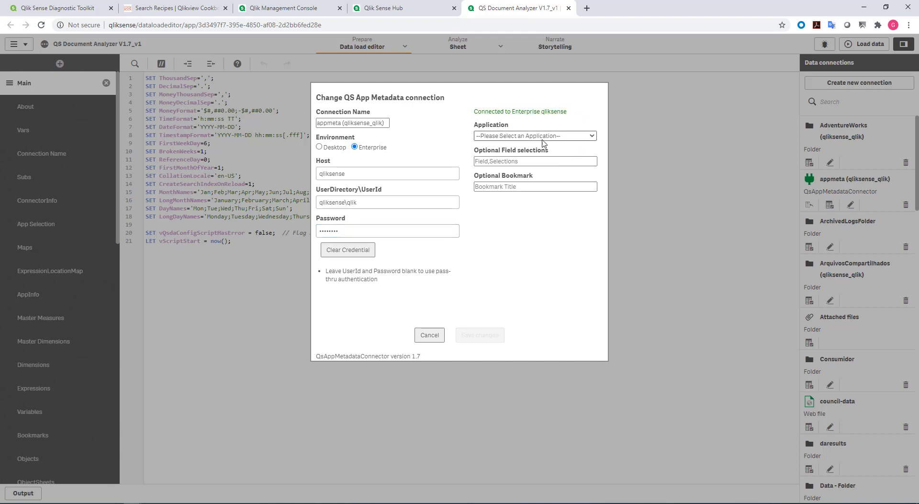
pyautogui.click(543, 138)
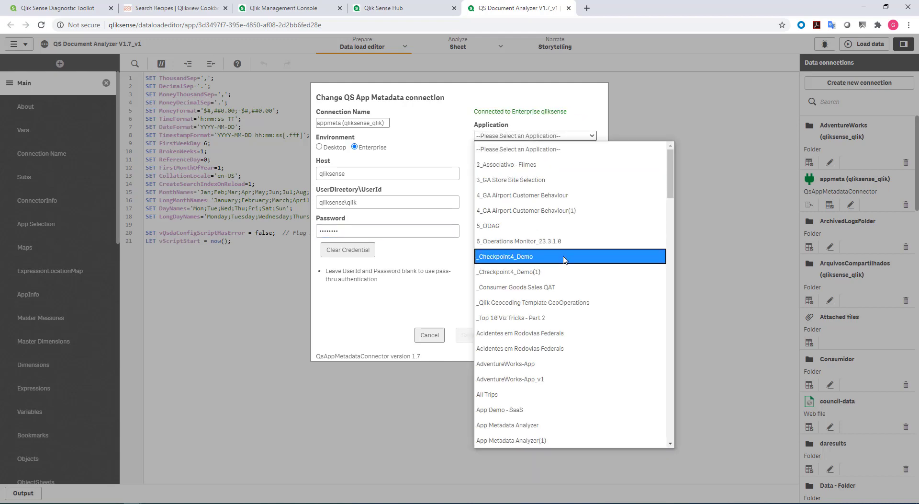
pyautogui.scroll(-4, 558, 191)
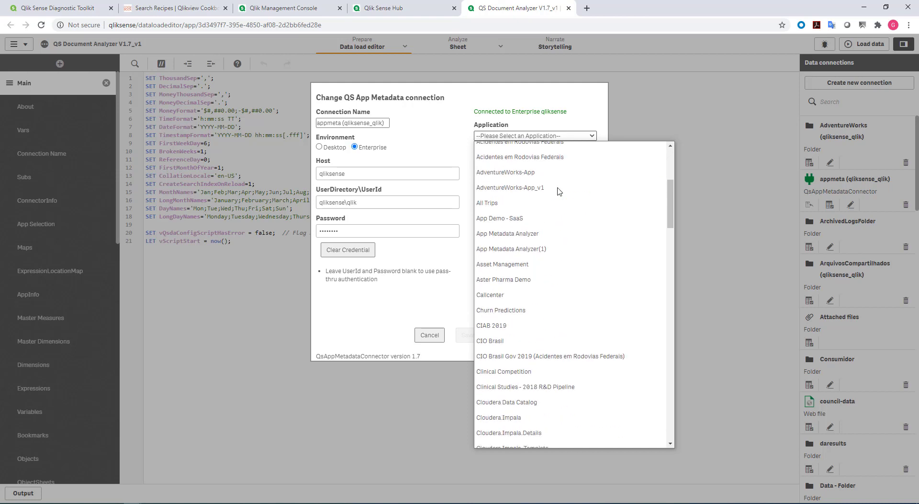
pyautogui.click(529, 173)
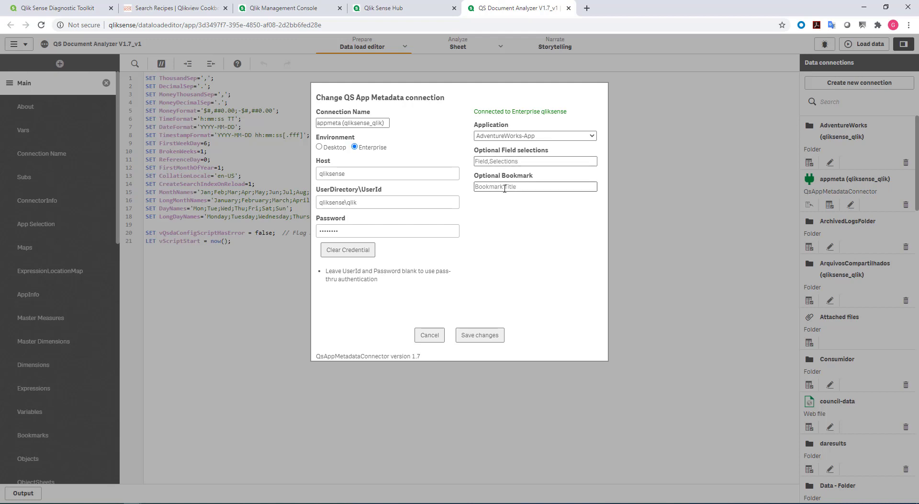
pyautogui.click(430, 335)
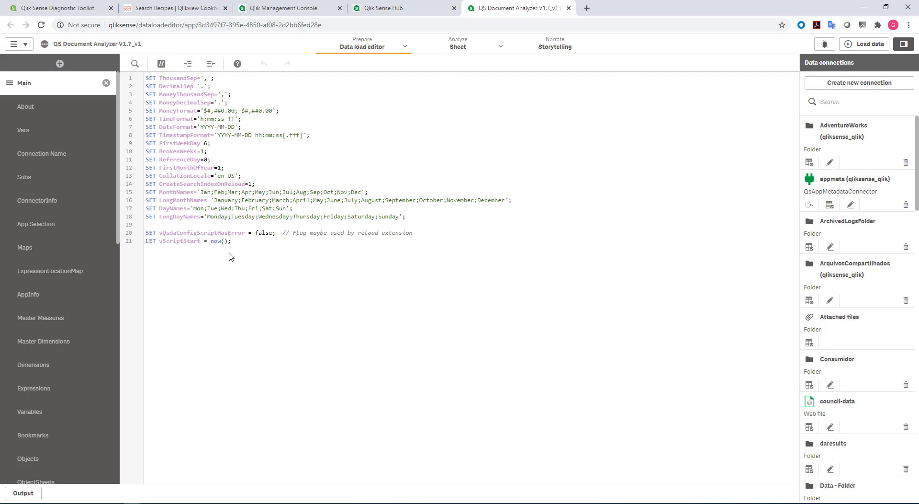
# Step: Examine the Connection Name script section, highlighting the connection name assigned to vConnectionName
pyautogui.click(39, 158)
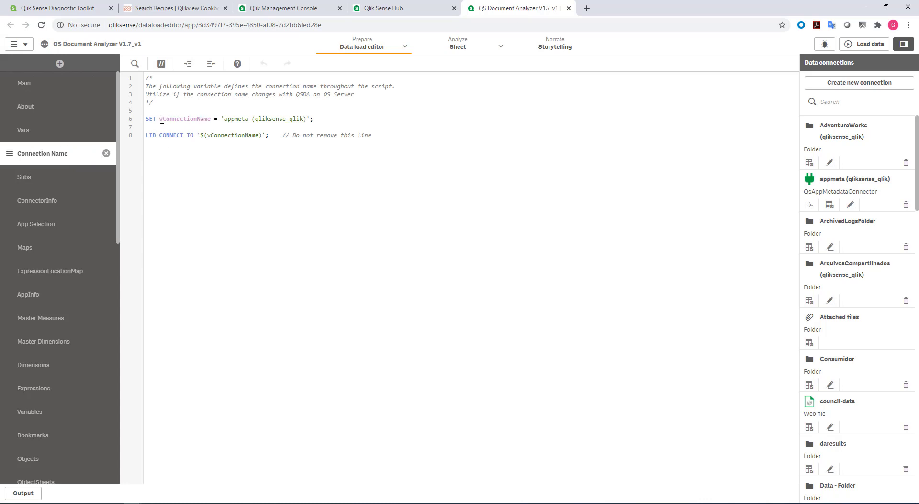
pyautogui.moveTo(225, 118); pyautogui.dragTo(303, 118)
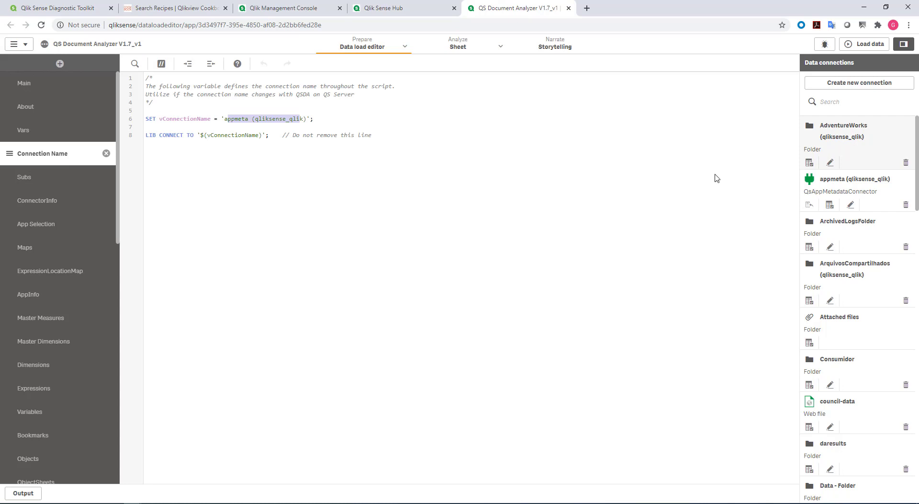
pyautogui.scroll(-2, 54, 238)
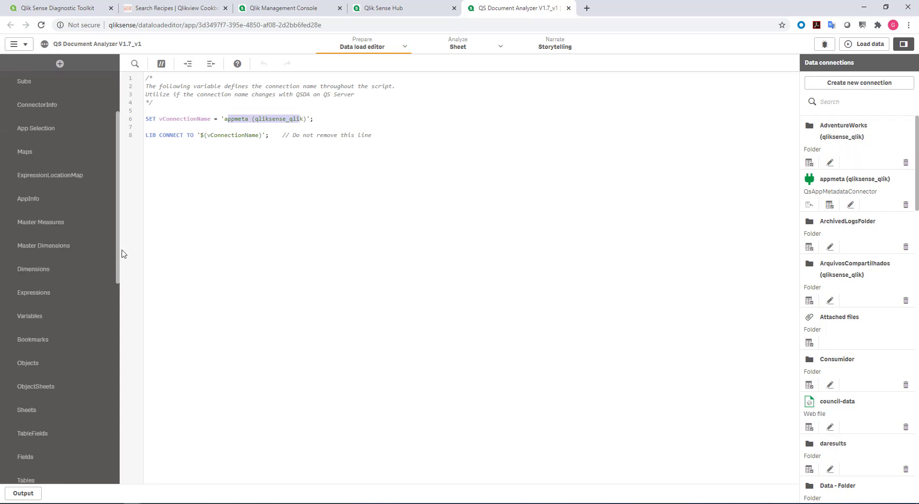
pyautogui.moveTo(120, 248); pyautogui.dragTo(118, 230)
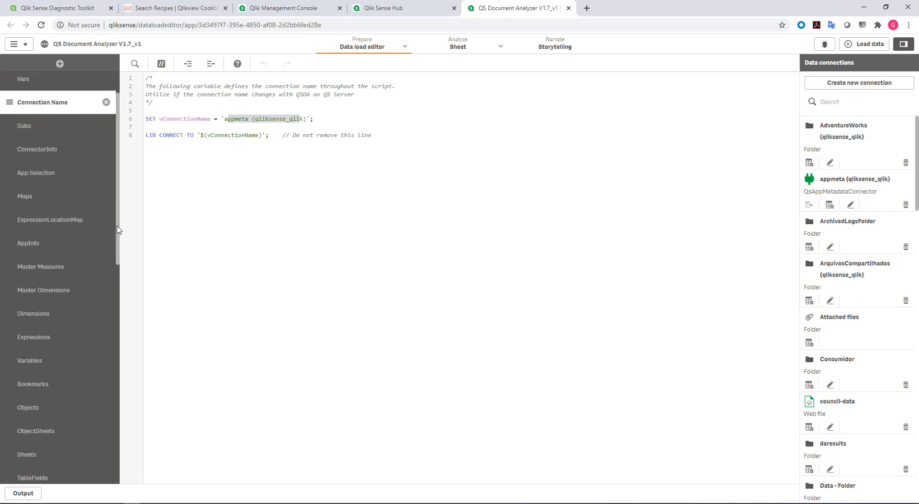
pyautogui.click(322, 186)
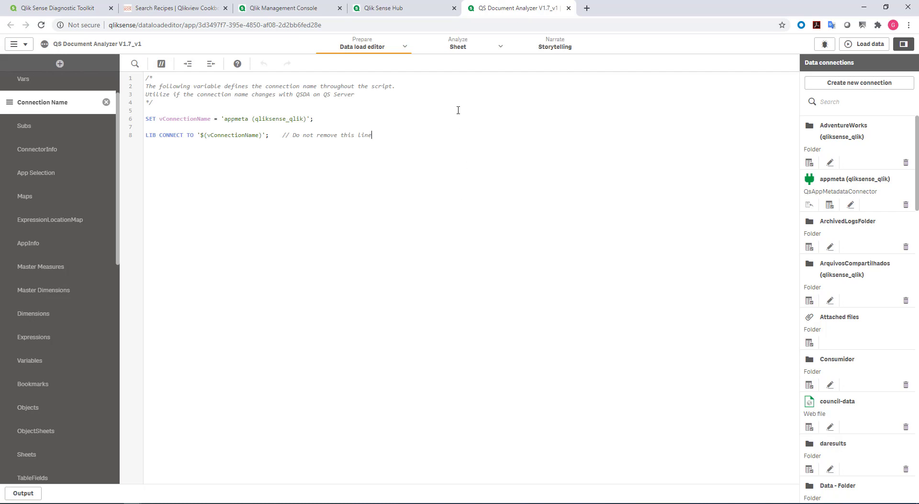
# Step: Open the analyzer's Configuration sheet and examine the Analysis Title field, leaving its text as it is
pyautogui.click(455, 44)
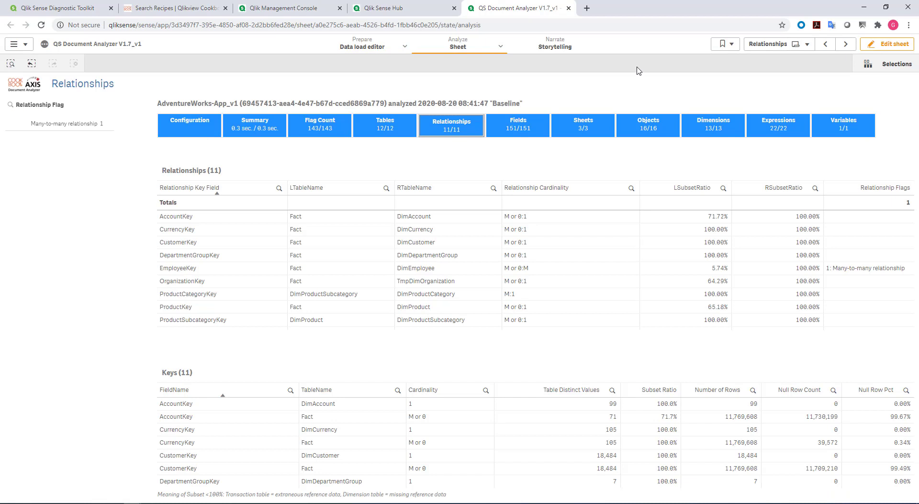
pyautogui.click(192, 125)
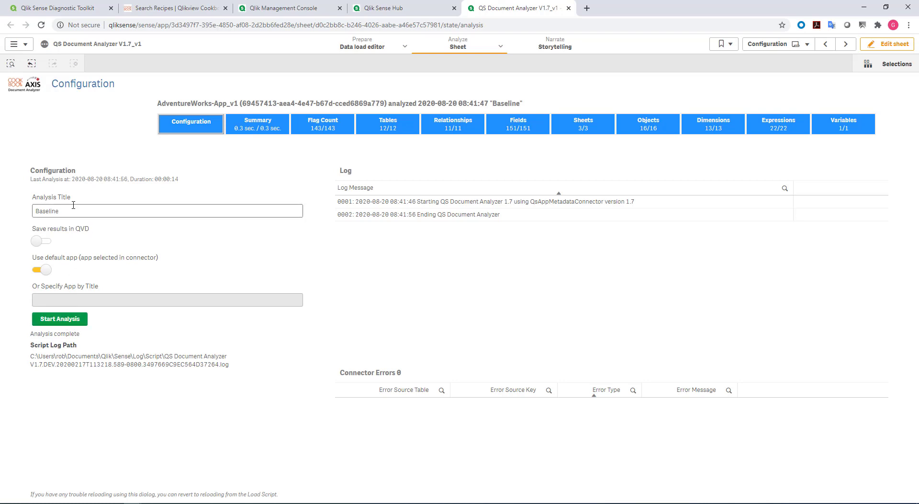
pyautogui.click(90, 211)
pyautogui.moveTo(67, 211); pyautogui.dragTo(33, 211)
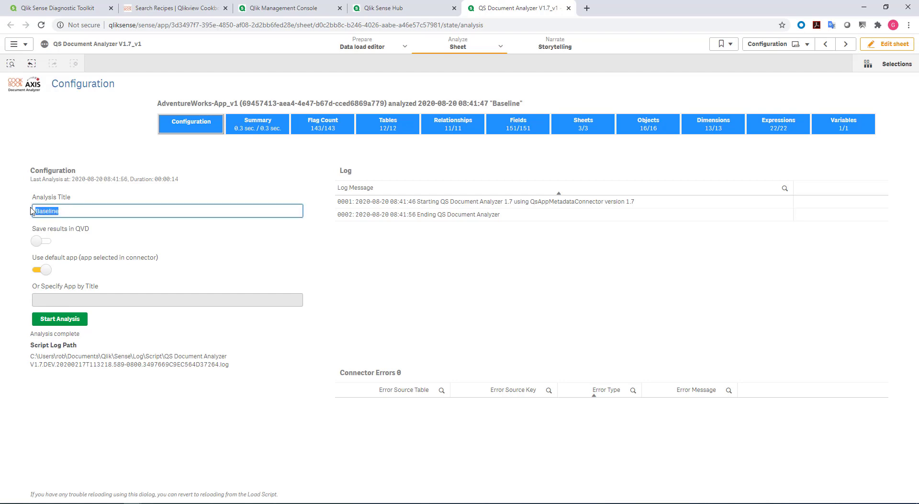
pyautogui.click(81, 211)
# Step: Try the Save results in QVD option, leaving it off, and highlight the analysis title
pyautogui.click(40, 243)
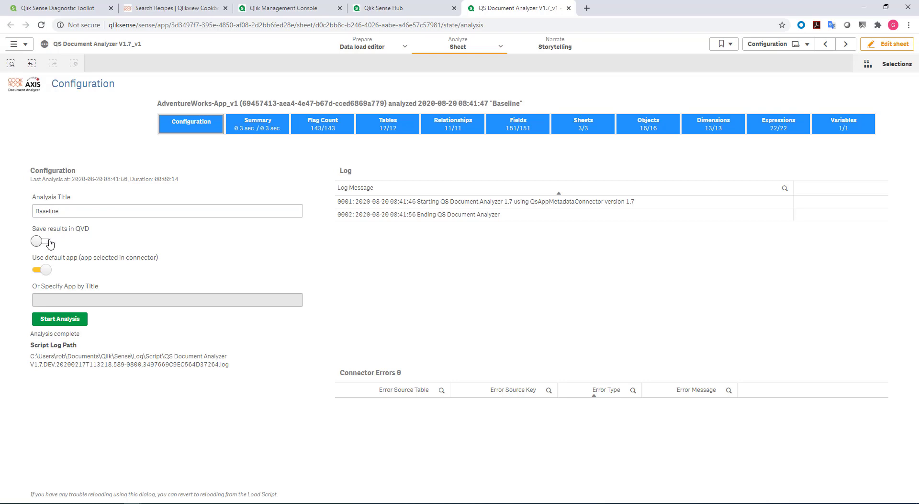
pyautogui.click(49, 243)
pyautogui.click(50, 245)
pyautogui.doubleClick(136, 211)
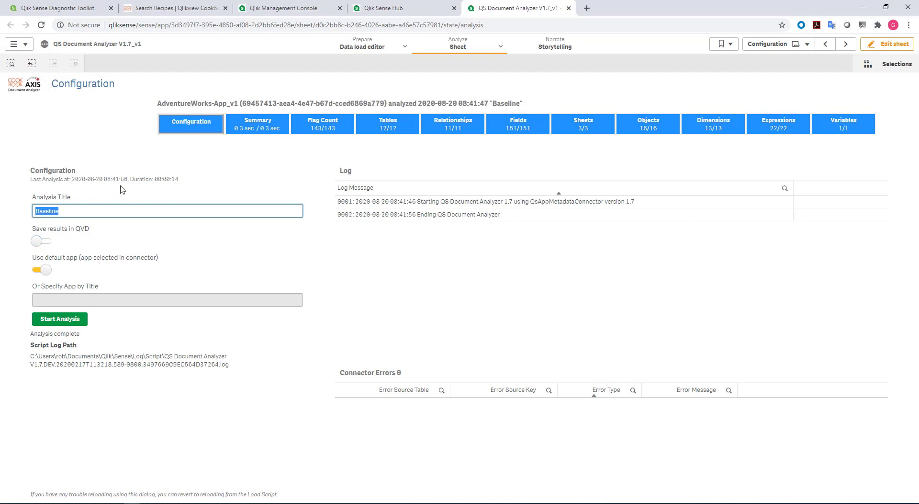
pyautogui.click(98, 206)
# Step: Turn off the default app option and activate the field for specifying an app by title, leaving it empty
pyautogui.click(44, 271)
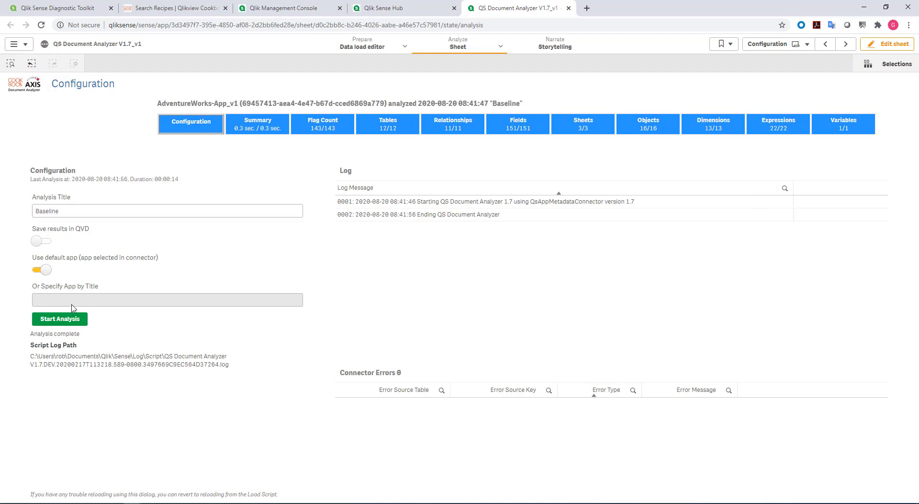
pyautogui.click(46, 270)
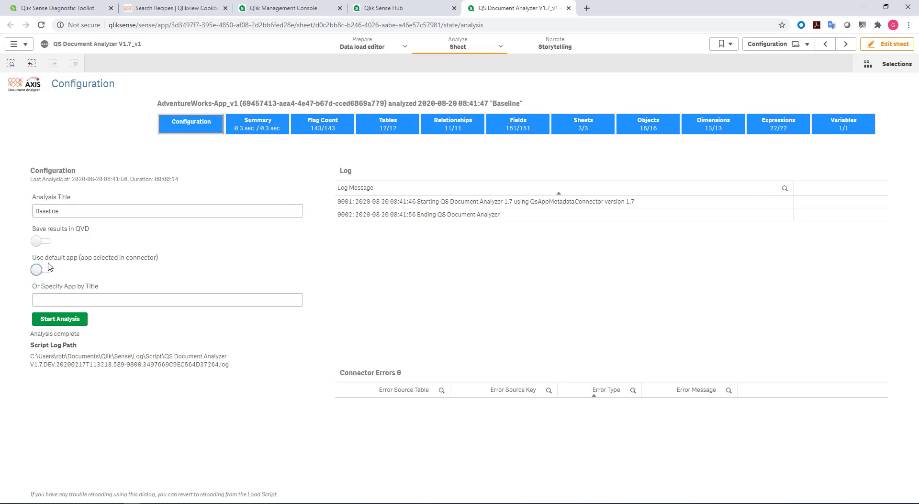
pyautogui.click(59, 301)
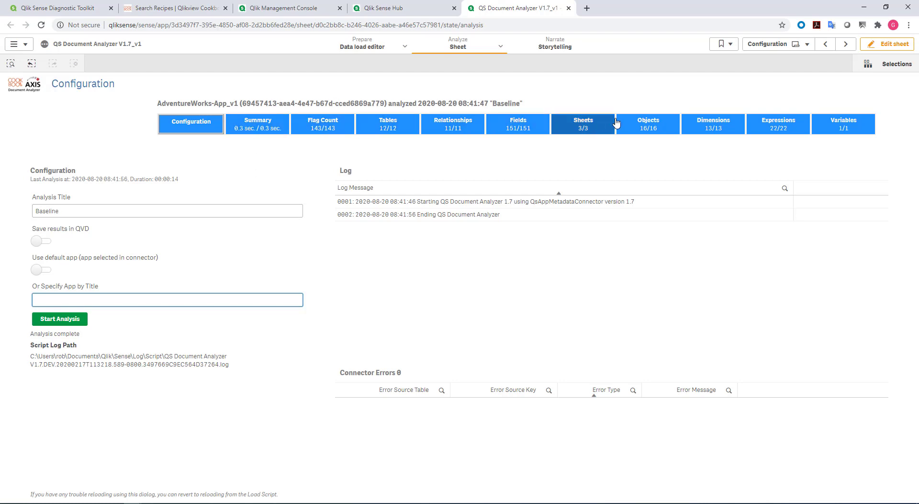
pyautogui.click(799, 48)
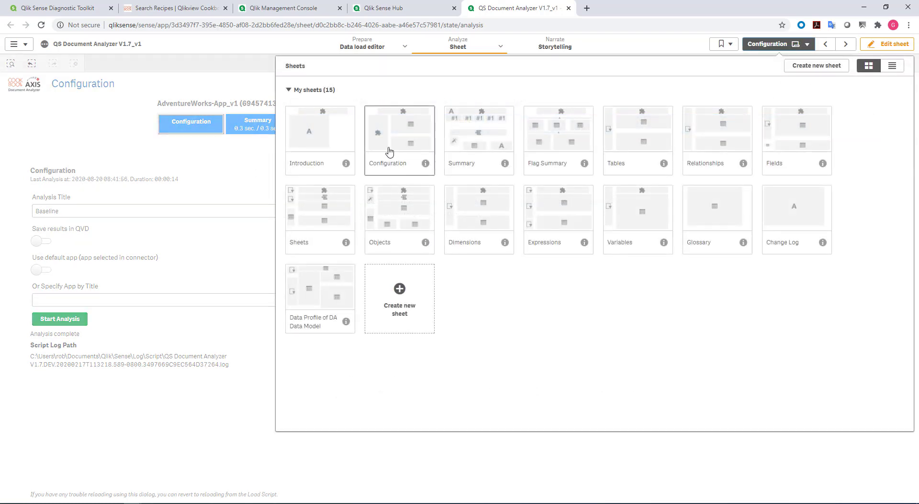
pyautogui.click(235, 152)
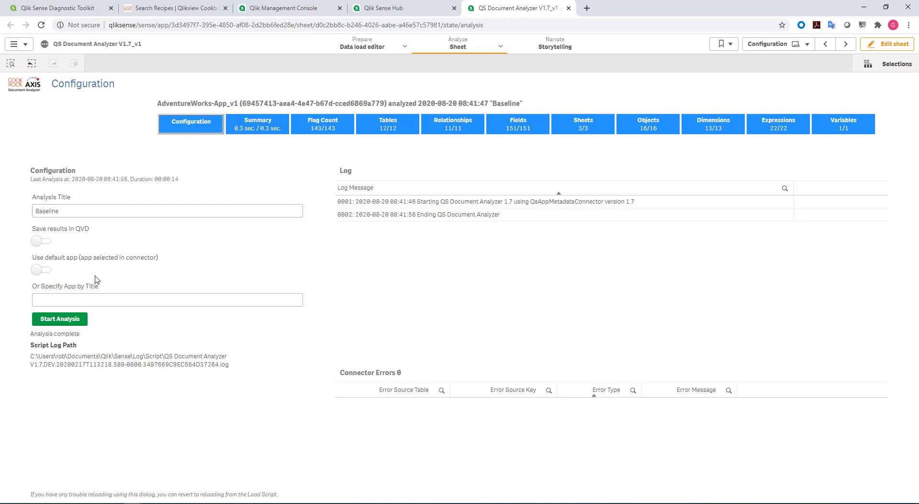
# Step: Open the Summary sheet and inspect the object with the longest calculation time, discarding the chart selection
pyautogui.click(276, 133)
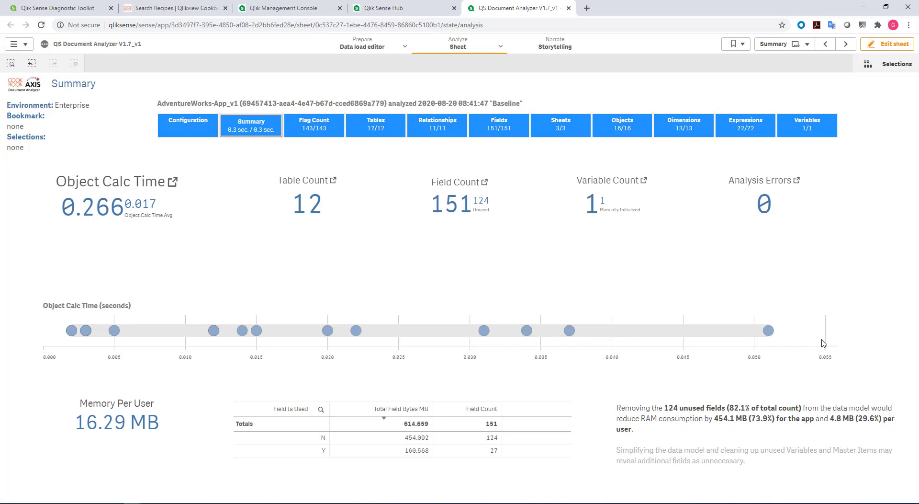
pyautogui.click(768, 331)
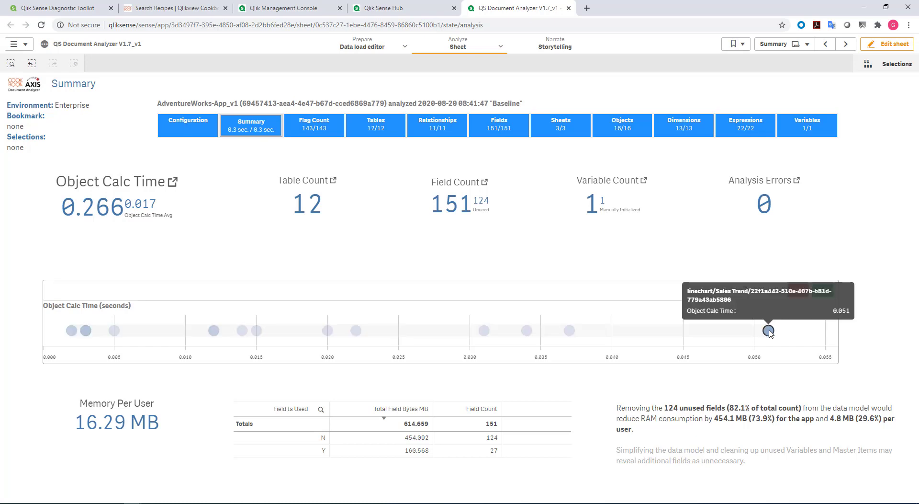
pyautogui.click(502, 254)
pyautogui.click(148, 62)
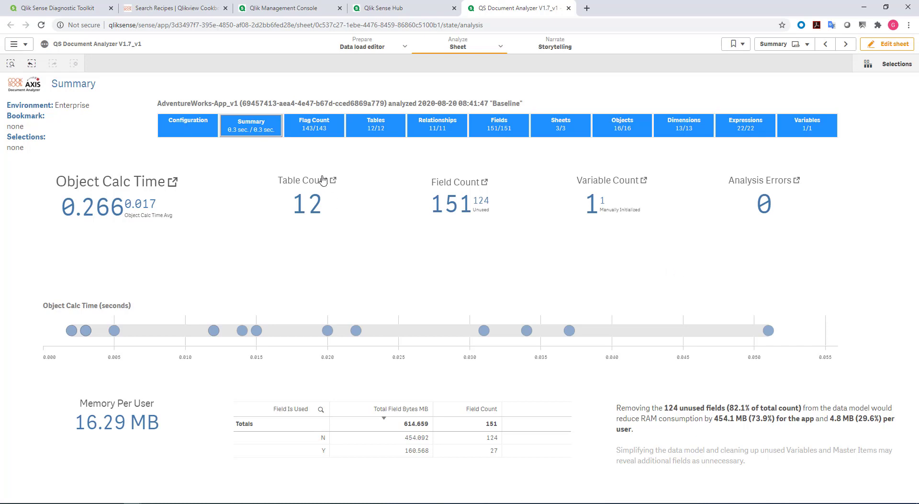
# Step: Review the data model and user interface flags on the Flag Summary sheet, and open the Tables sheet
pyautogui.click(322, 134)
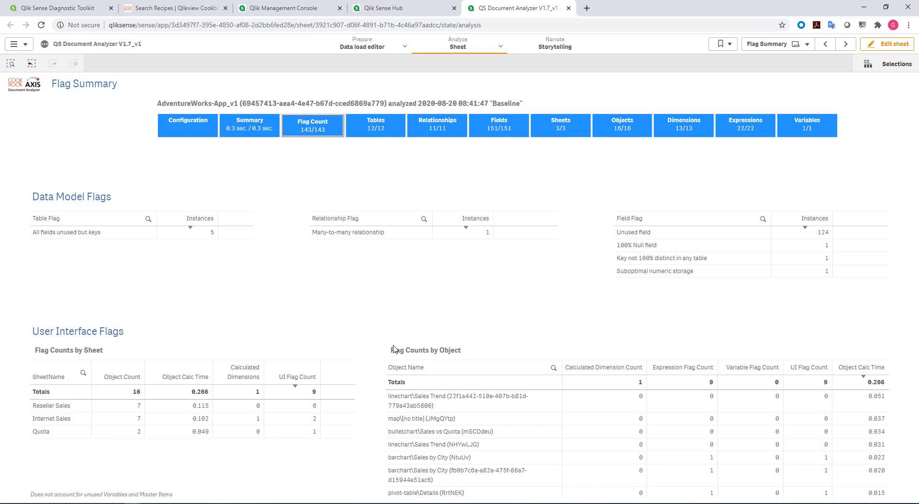
pyautogui.click(377, 130)
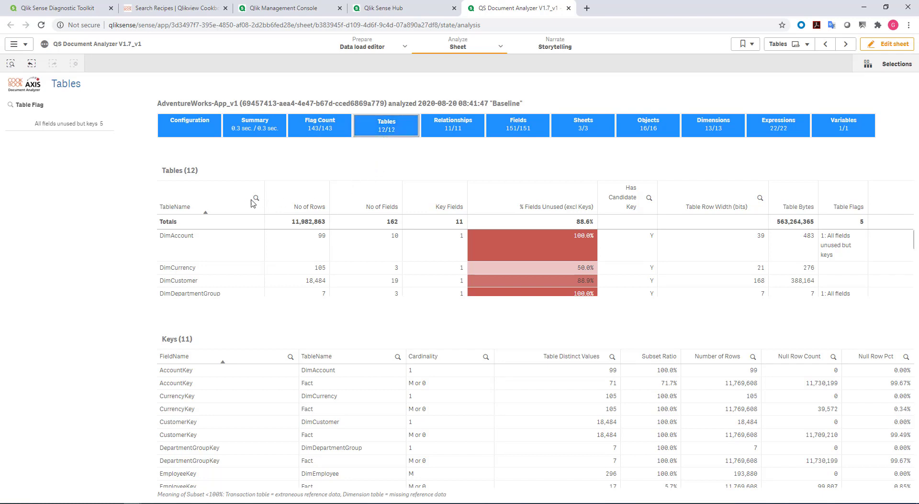
# Step: Enlarge the Tables list and review it sorted by key fields, % fields unused and table row width, then restore it
pyautogui.click(488, 199)
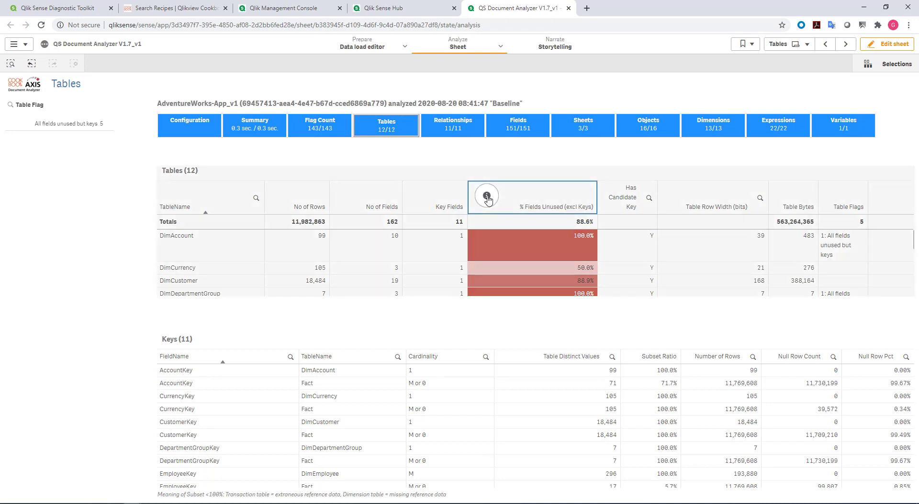
pyautogui.click(455, 175)
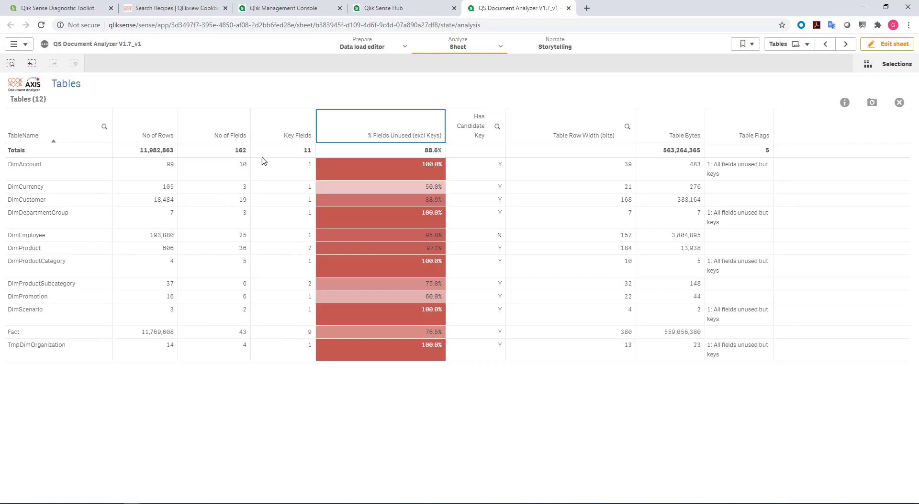
pyautogui.click(279, 136)
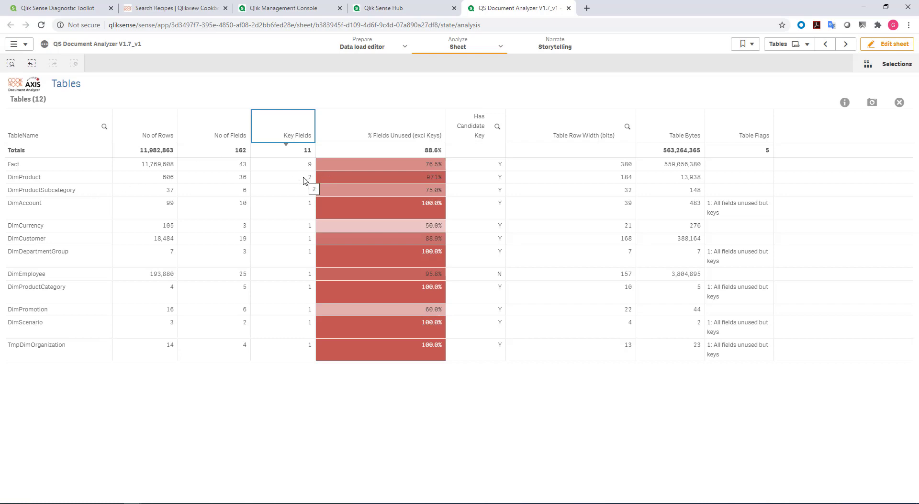
pyautogui.click(402, 136)
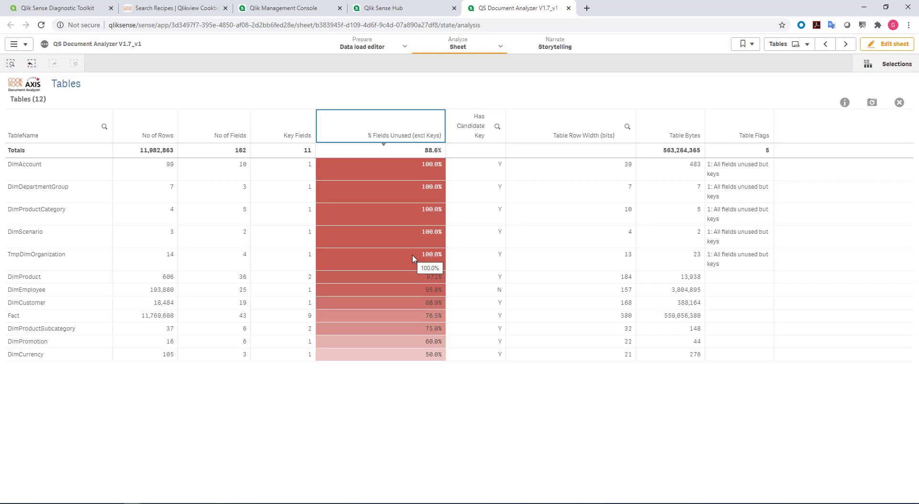
pyautogui.click(593, 136)
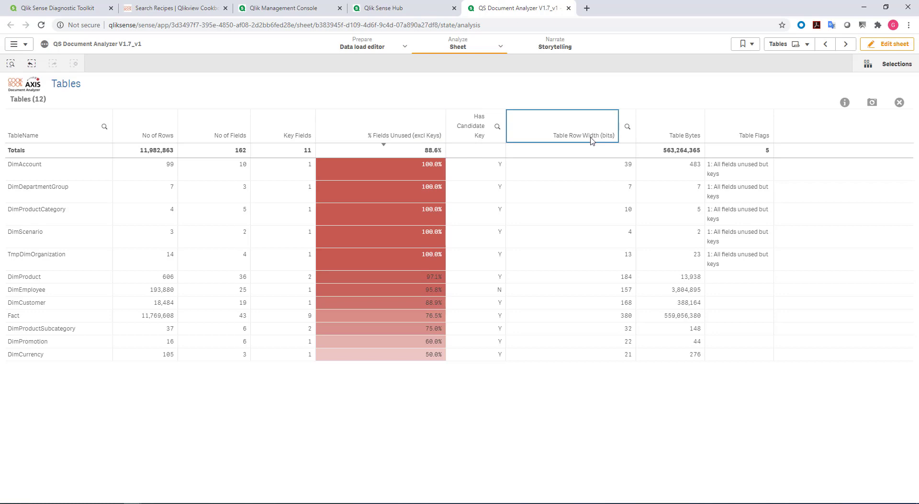
pyautogui.click(585, 137)
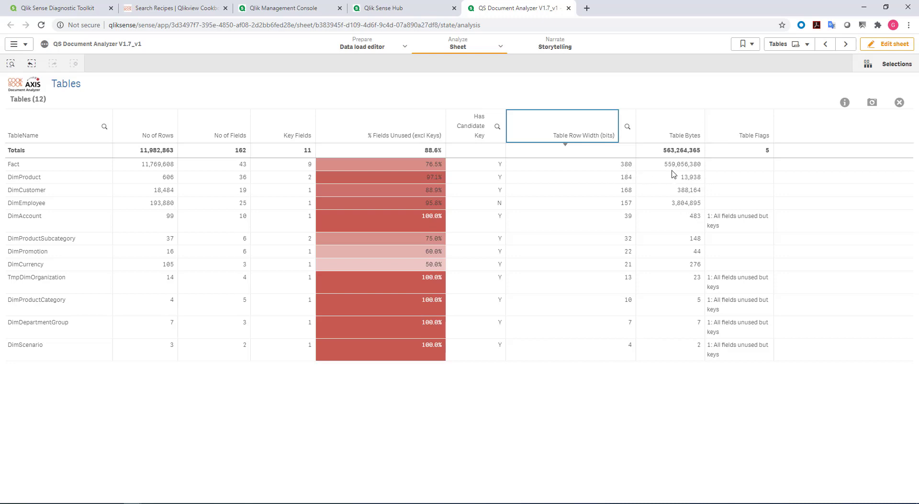
pyautogui.click(900, 103)
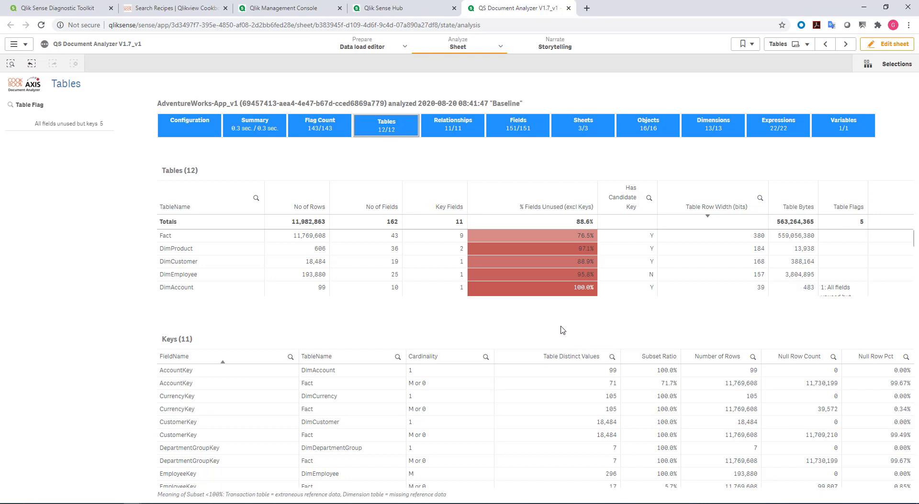
# Step: View the Relationships sheet, then filter the Fields sheet to Keyfield N and Field Is Used N
pyautogui.click(468, 138)
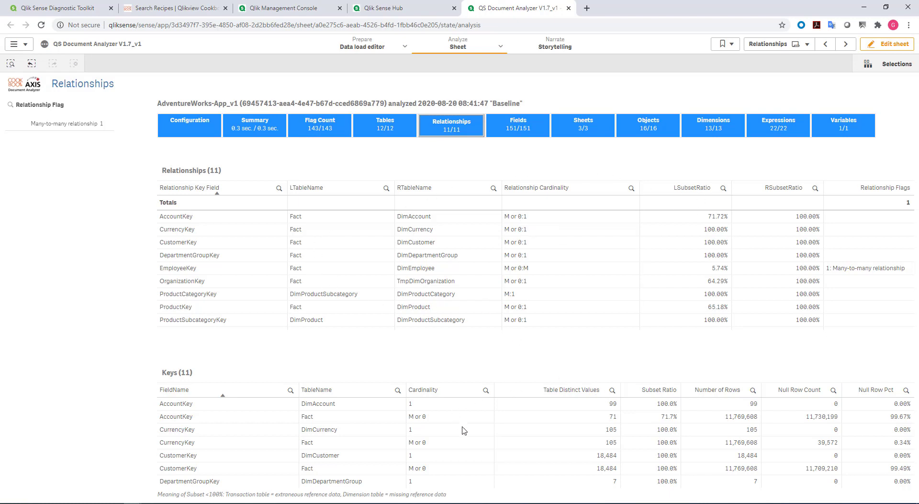
pyautogui.click(514, 129)
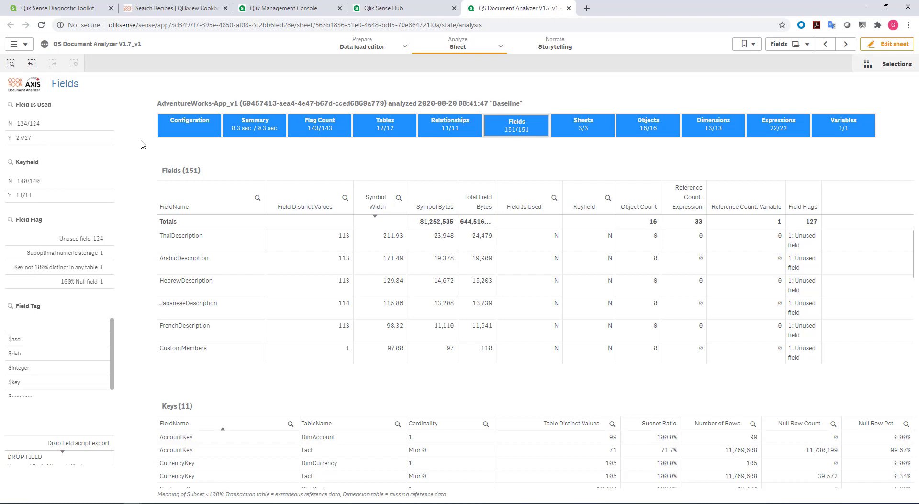
pyautogui.click(38, 183)
pyautogui.click(101, 151)
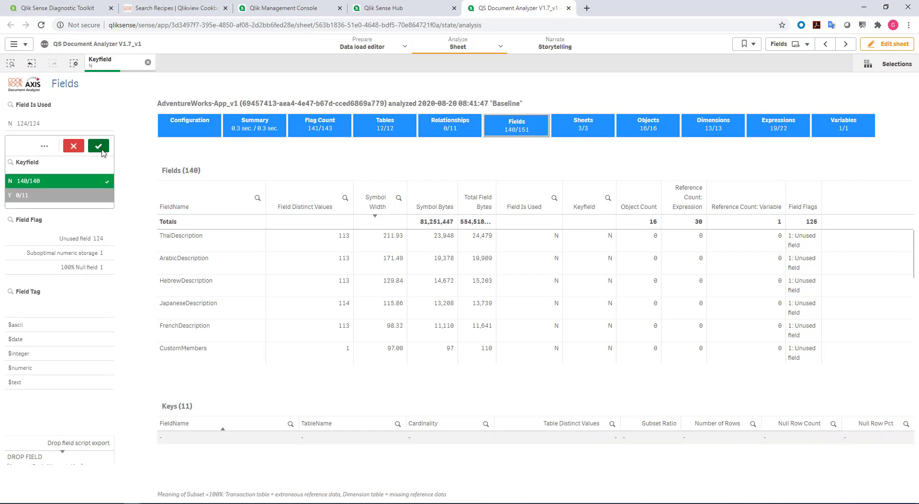
pyautogui.click(27, 125)
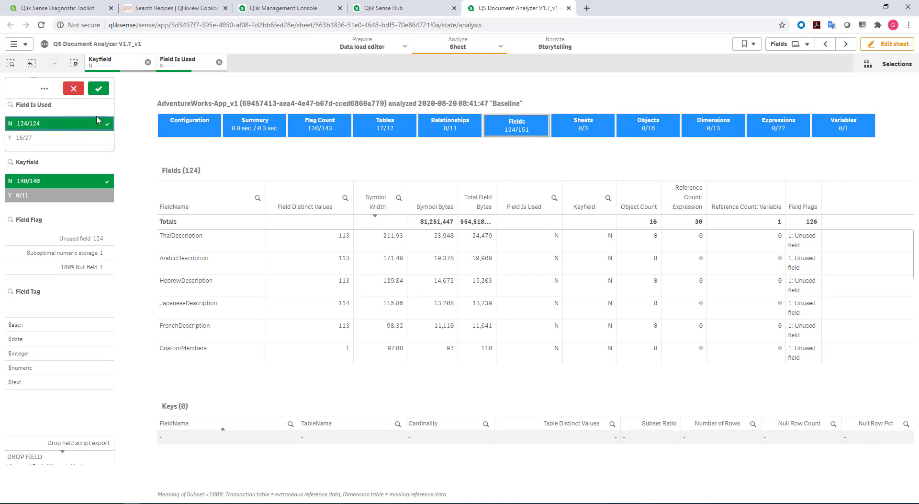
pyautogui.click(102, 92)
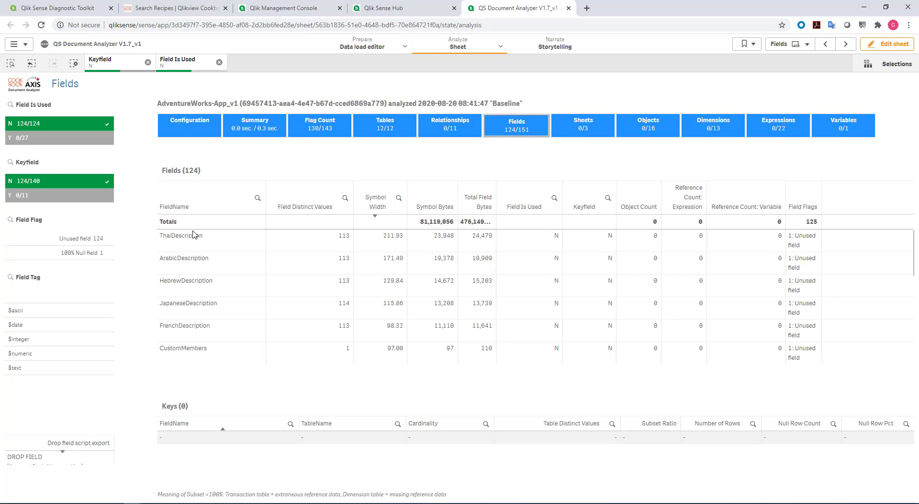
# Step: Enlarge the filtered fields table, review it sorted by Symbol Bytes in descending order, and clear all selections
pyautogui.click(271, 245)
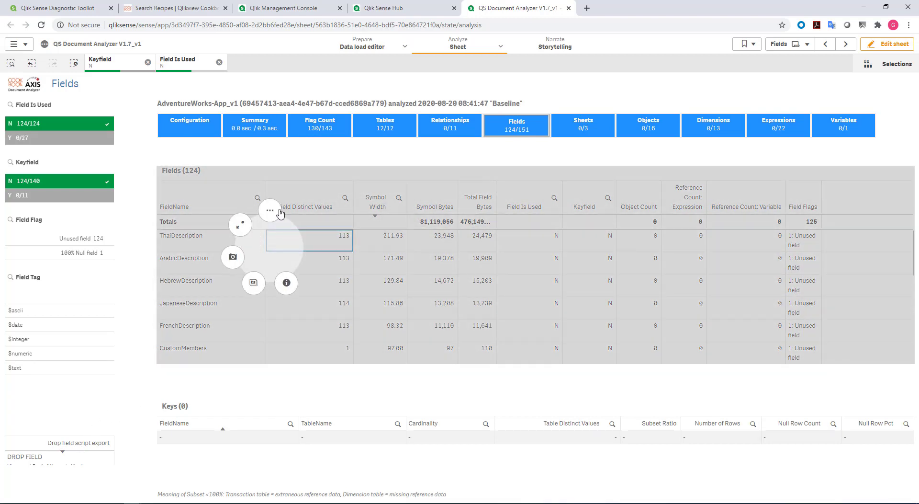
pyautogui.click(244, 227)
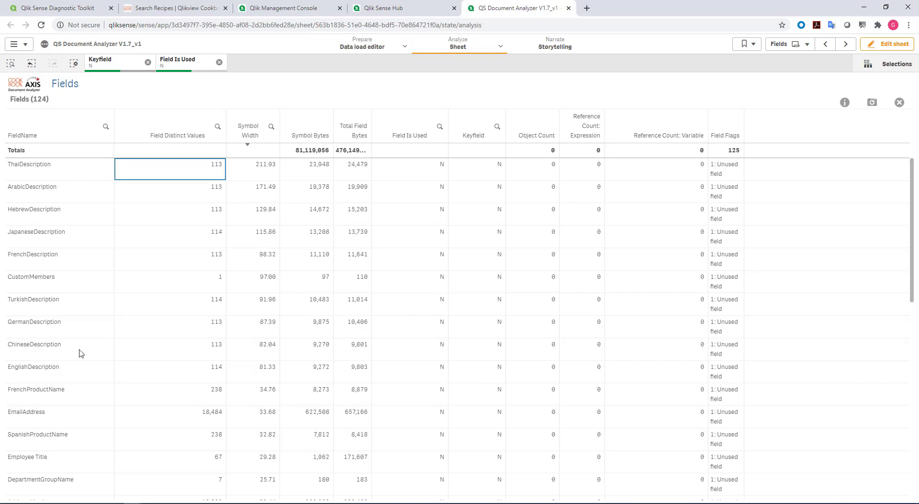
pyautogui.click(322, 130)
pyautogui.click(322, 130)
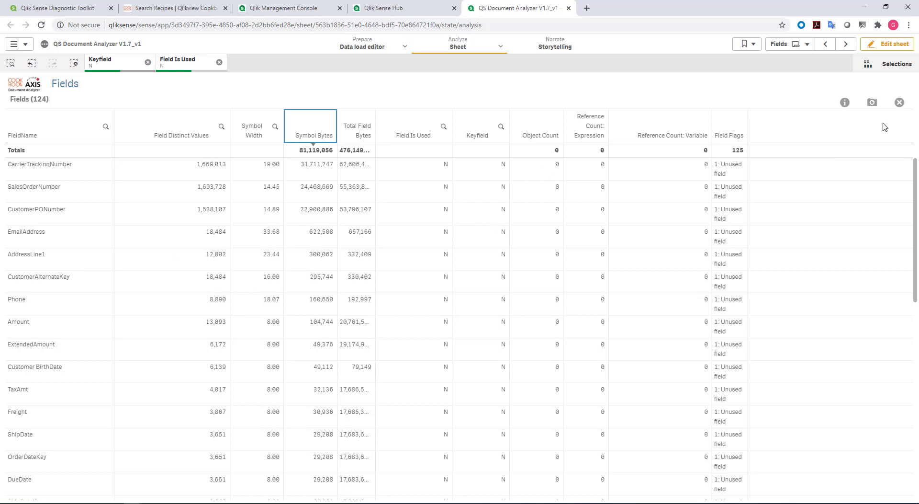
pyautogui.click(900, 102)
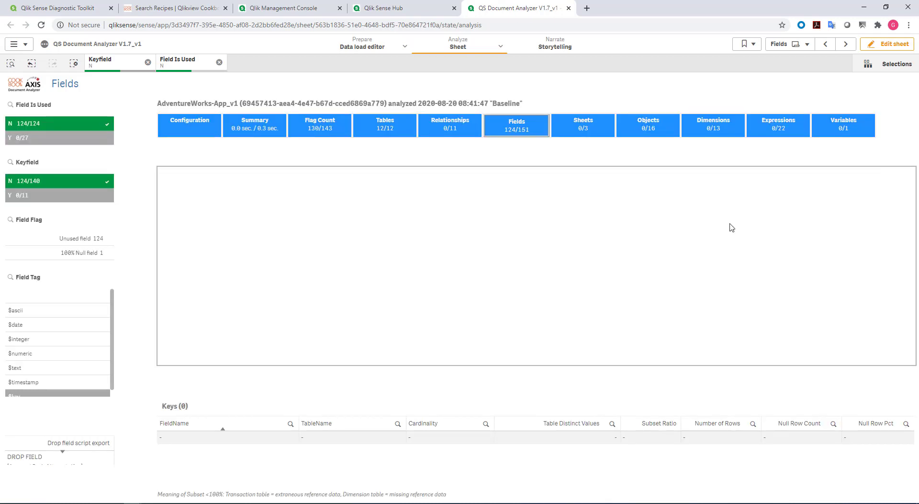
pyautogui.click(55, 125)
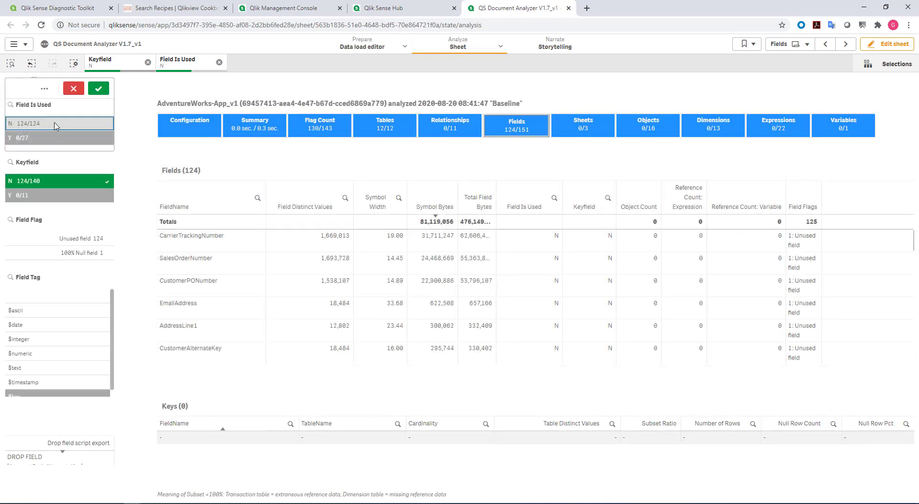
pyautogui.click(73, 62)
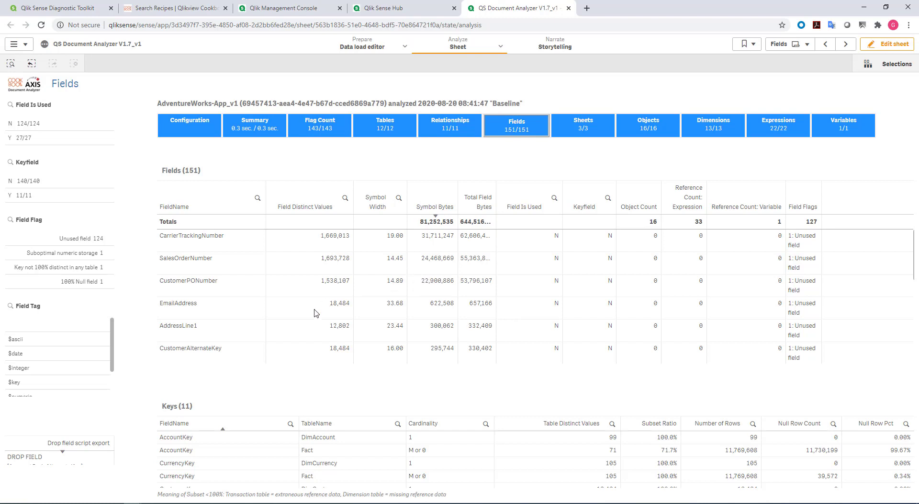
# Step: Export the data of the Drop field script export table as an Excel workbook, save it in Downloads, and open it
pyautogui.rightClick(77, 456)
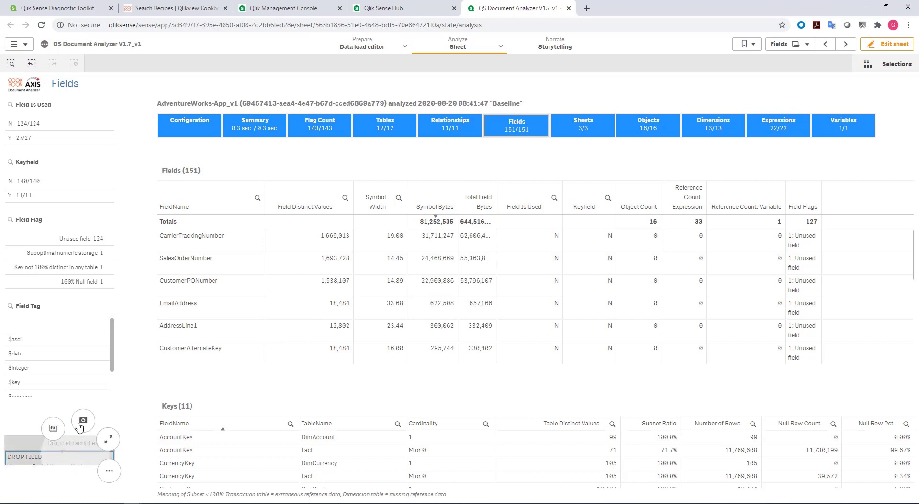
pyautogui.click(111, 441)
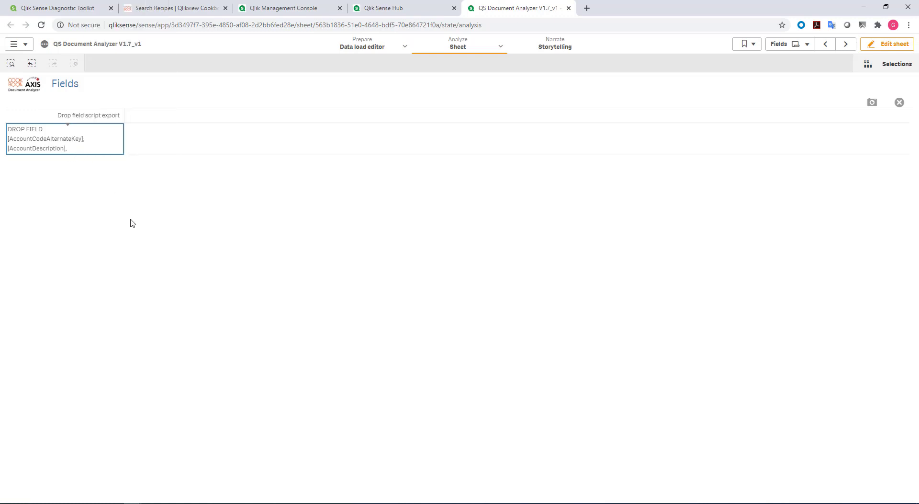
pyautogui.click(83, 140)
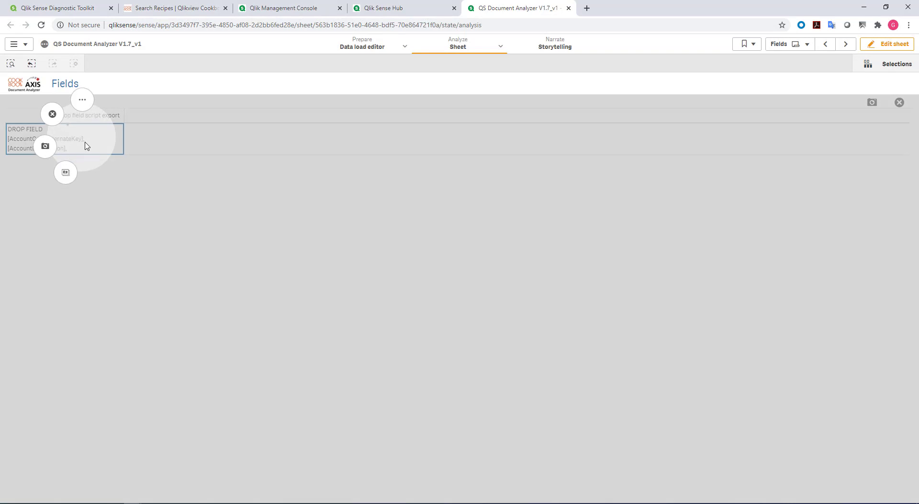
pyautogui.click(83, 99)
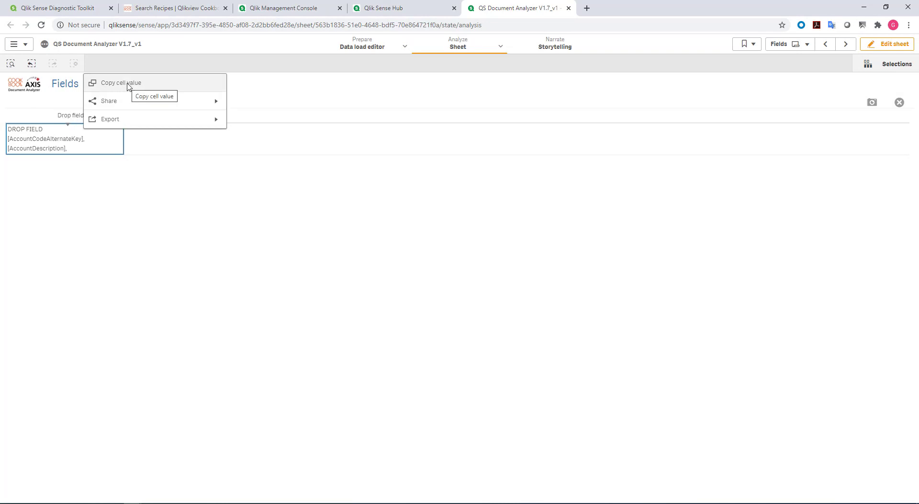
pyautogui.click(146, 121)
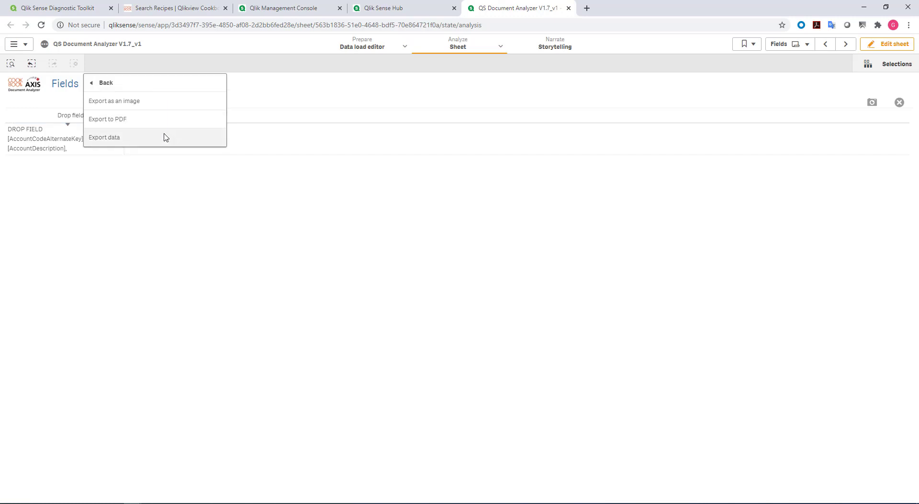
pyautogui.click(165, 138)
pyautogui.click(447, 275)
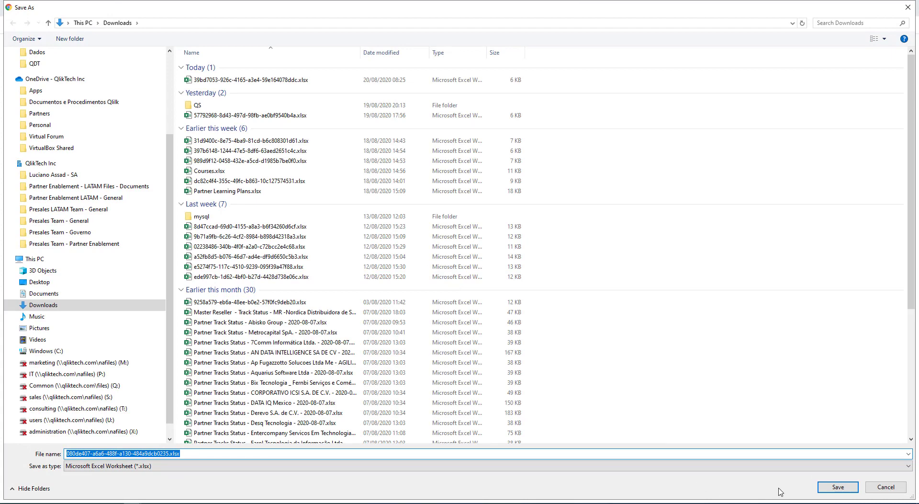
pyautogui.click(823, 485)
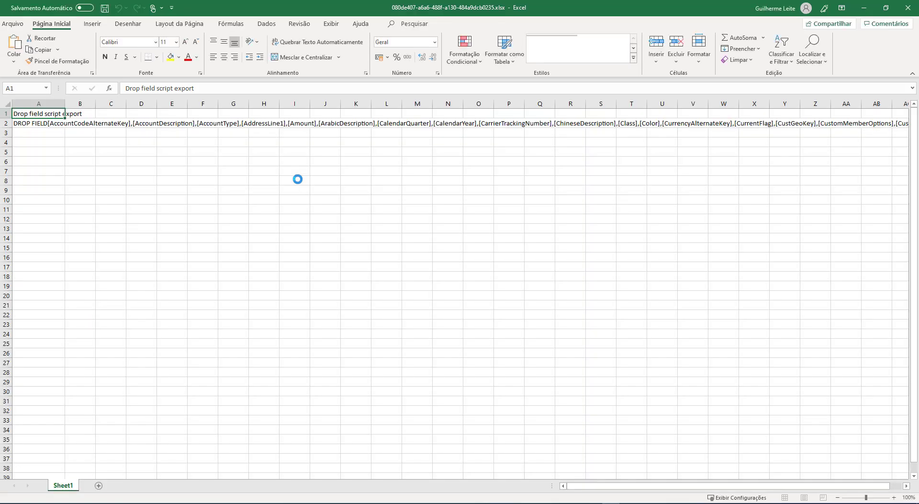
# Step: Copy the DROP FIELD script from cell A2 and paste it into a new Notepad document
pyautogui.click(38, 124)
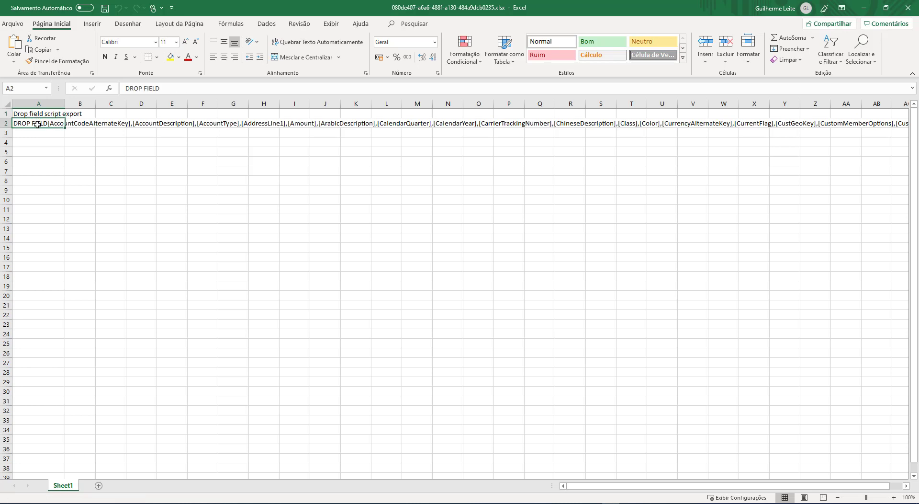
pyautogui.hotkey('ctrl', 'c')
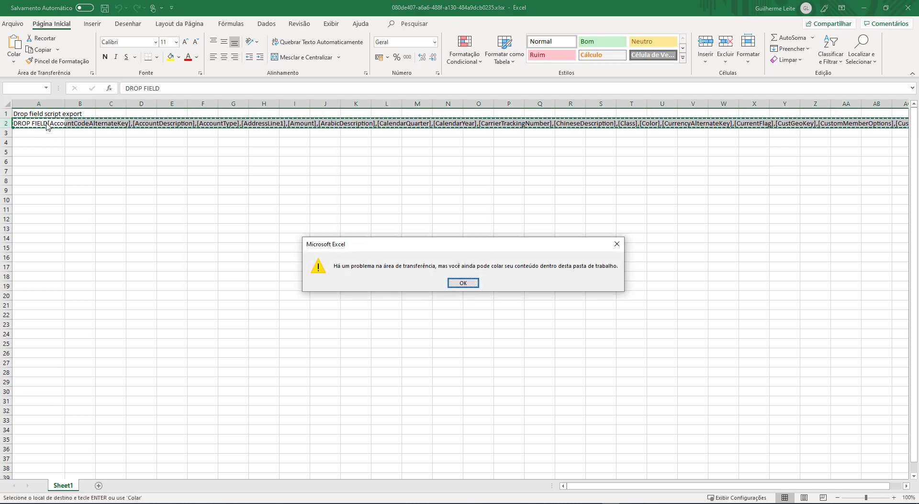
pyautogui.click(465, 283)
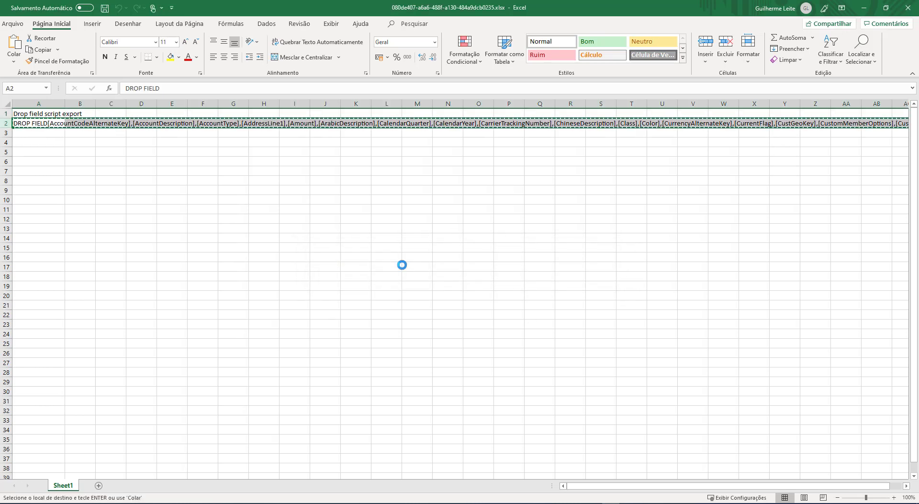
pyautogui.press('super')
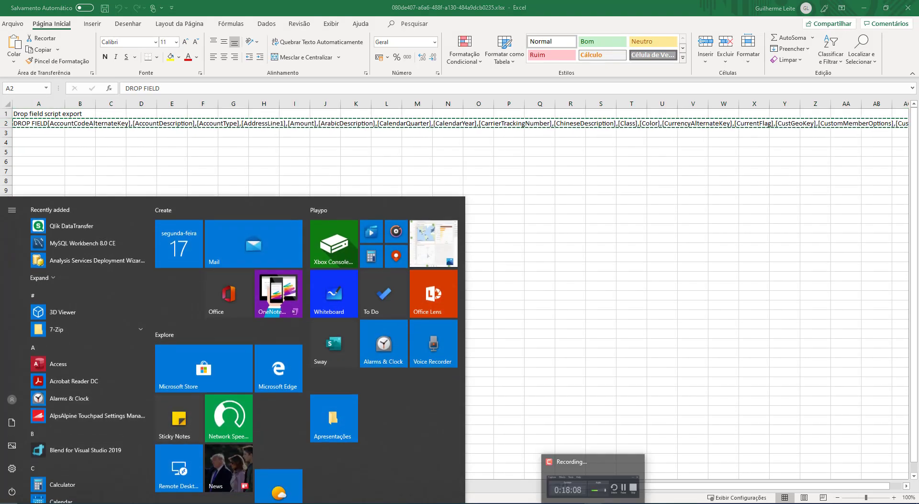
pyautogui.press('super+r')
pyautogui.write('notepad')
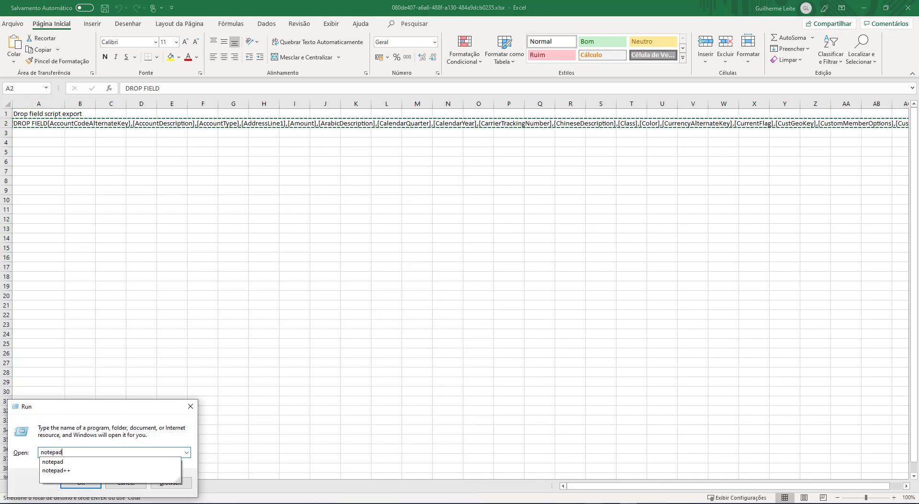
pyautogui.press('Return')
pyautogui.hotkey('ctrl', 'v')
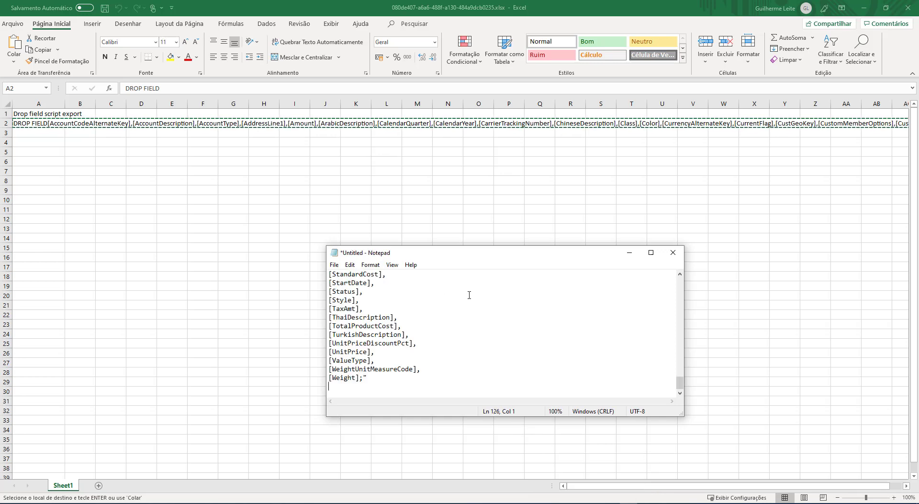
# Step: Stretch the Notepad window to full height and remove the quotation mark before DROP FIELD
pyautogui.doubleClick(491, 249)
pyautogui.scroll(20, 493, 120)
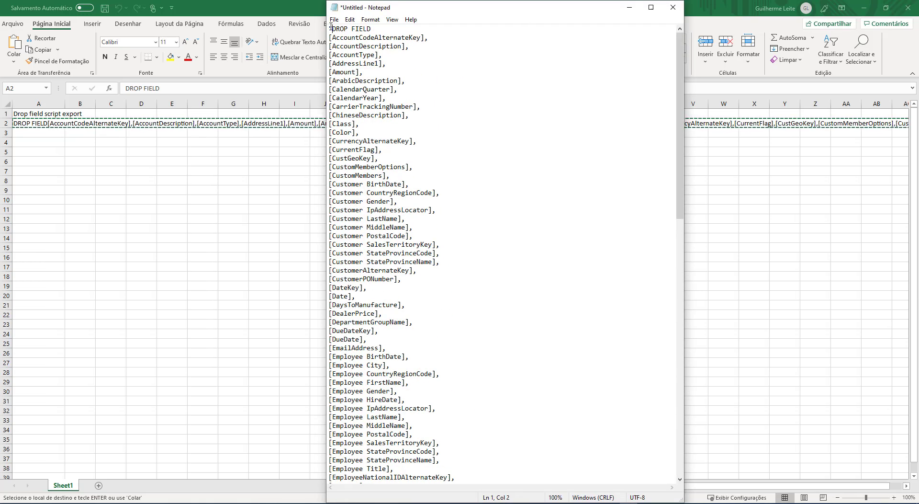
pyautogui.press('Delete')
# Step: Highlight the [AddressLine1] and [Amount] lines in the DROP FIELD script as example fields
pyautogui.moveTo(440, 45); pyautogui.dragTo(495, 197)
pyautogui.click(500, 197)
pyautogui.moveTo(382, 73); pyautogui.dragTo(329, 72)
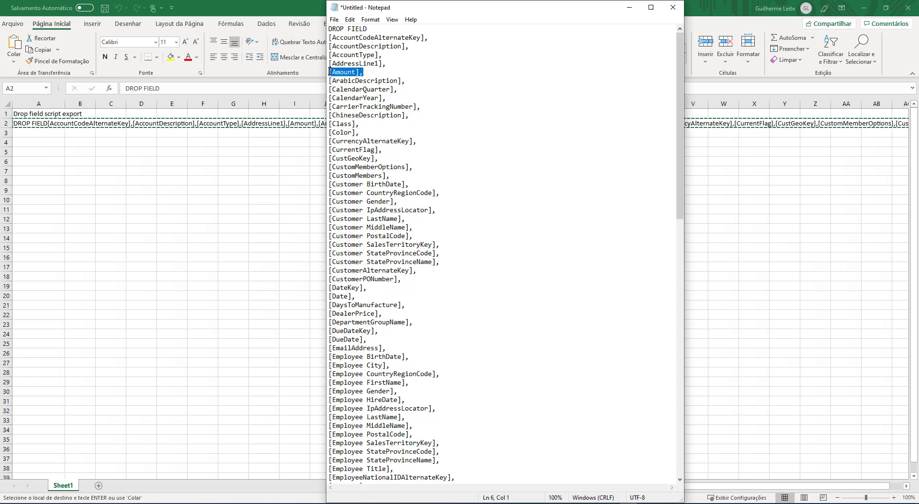
pyautogui.click(392, 77)
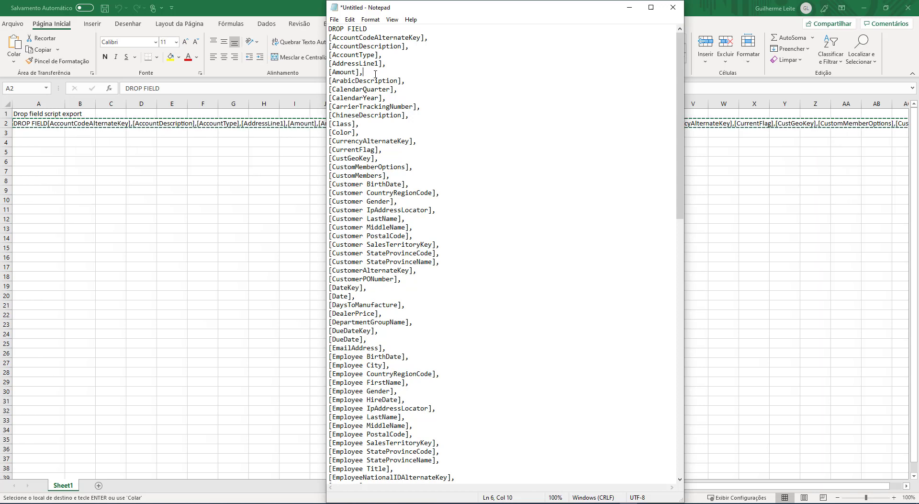
pyautogui.moveTo(379, 72); pyautogui.dragTo(326, 67)
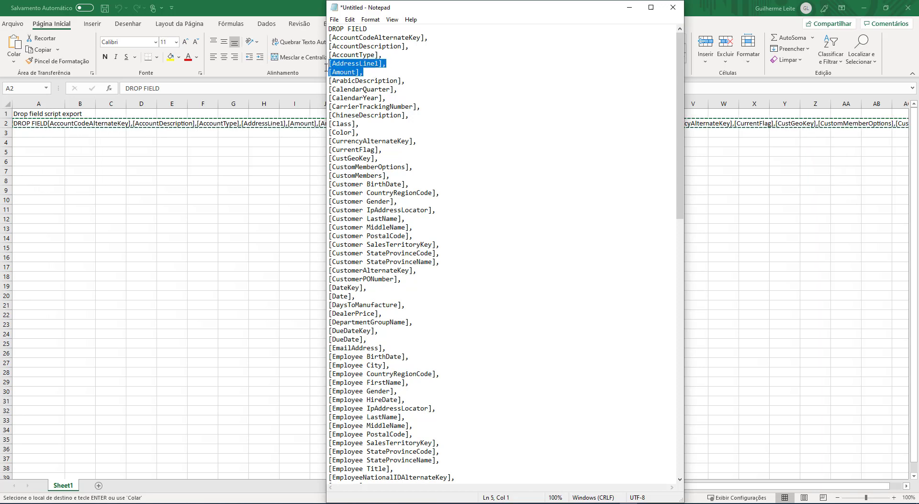
# Step: Remove the quotation mark after [Weight]; at the script's end, add a line break, and copy the whole DROP FIELD script
pyautogui.click(370, 69)
pyautogui.scroll(-1, 403, 76)
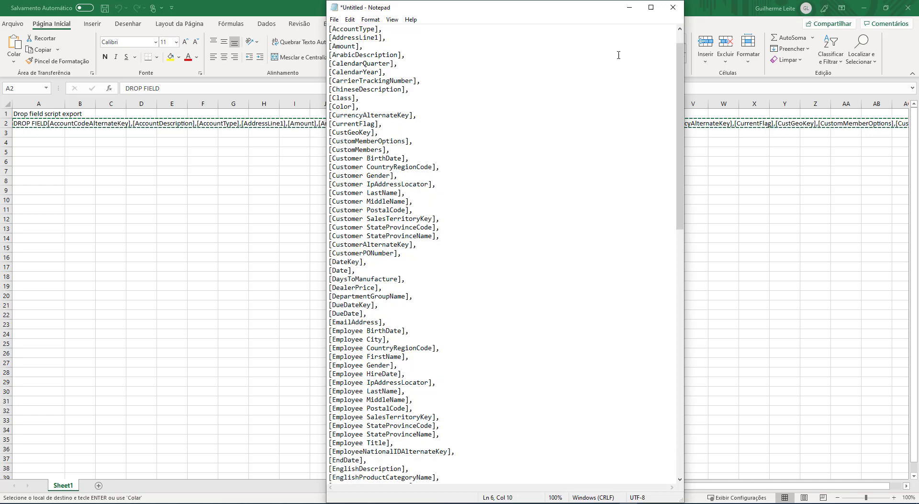
pyautogui.moveTo(682, 64); pyautogui.dragTo(688, 345)
pyautogui.click(392, 469)
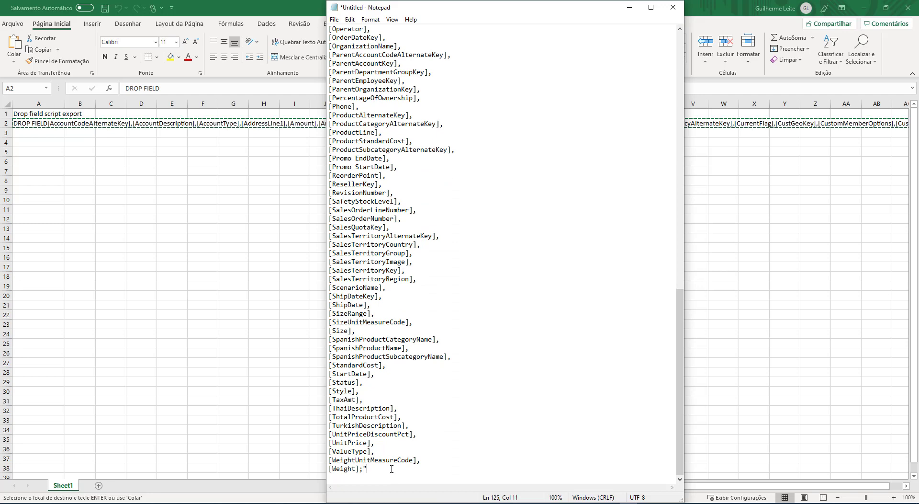
pyautogui.press('BackSpace')
pyautogui.press('Return')
pyautogui.hotkey('ctrl', 'a')
pyautogui.hotkey('ctrl', 'c')
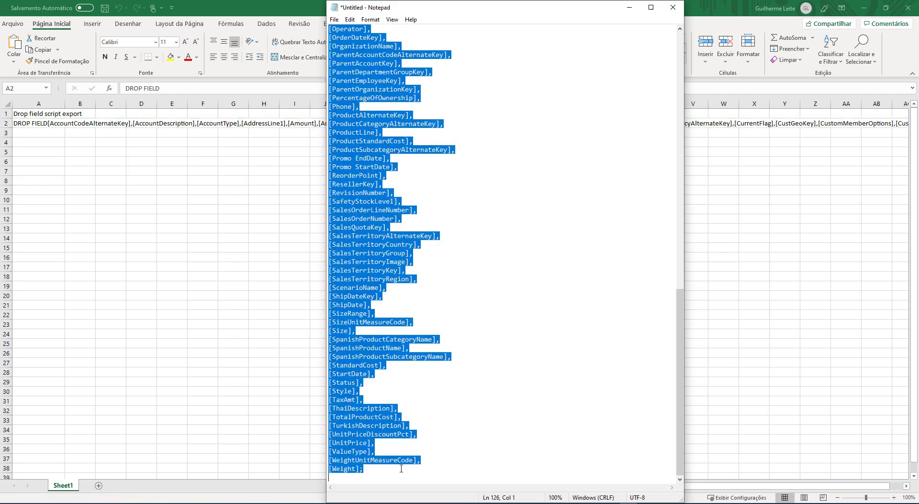
pyautogui.scroll(20, 482, 275)
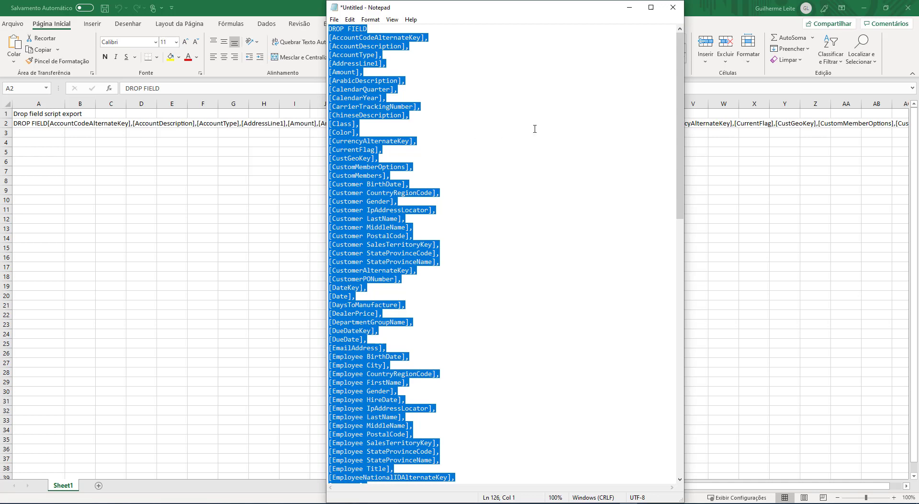
# Step: Close the Excel workbook, minimize Notepad, and restore the normal Fields sheet view in Qlik Sense after dismissing the export message
pyautogui.click(909, 8)
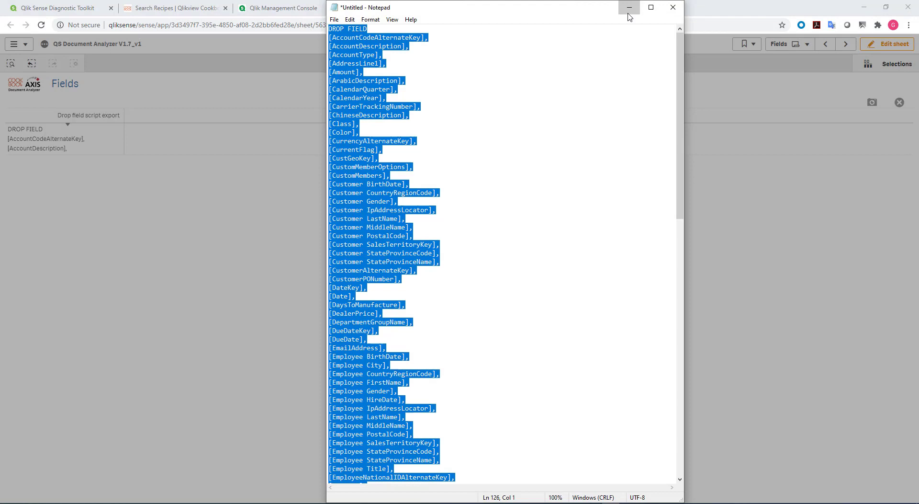
pyautogui.click(628, 7)
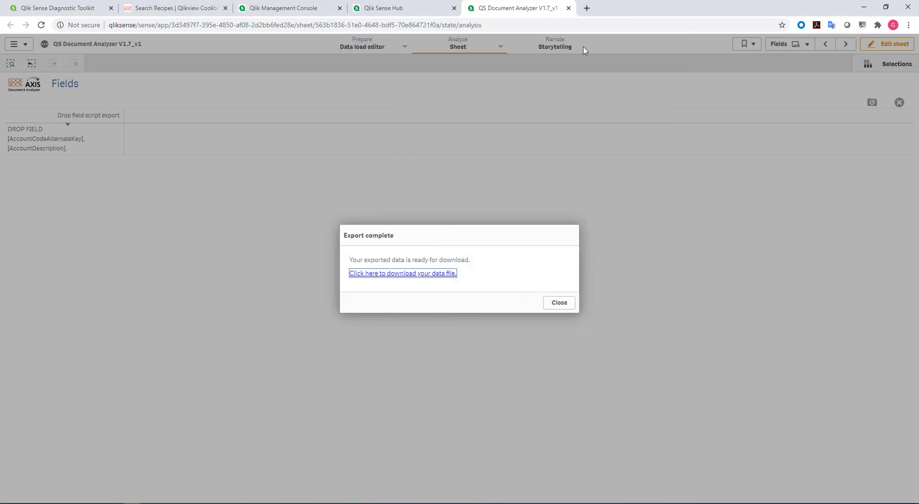
pyautogui.click(557, 304)
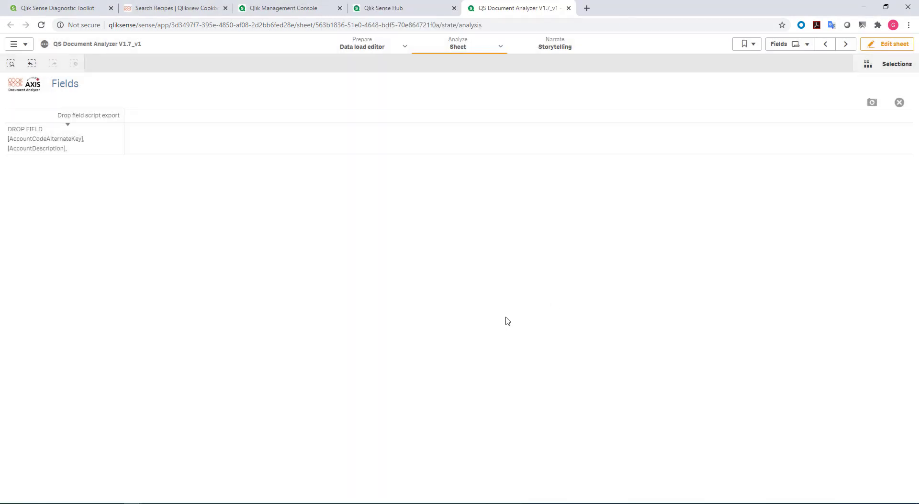
pyautogui.click(900, 102)
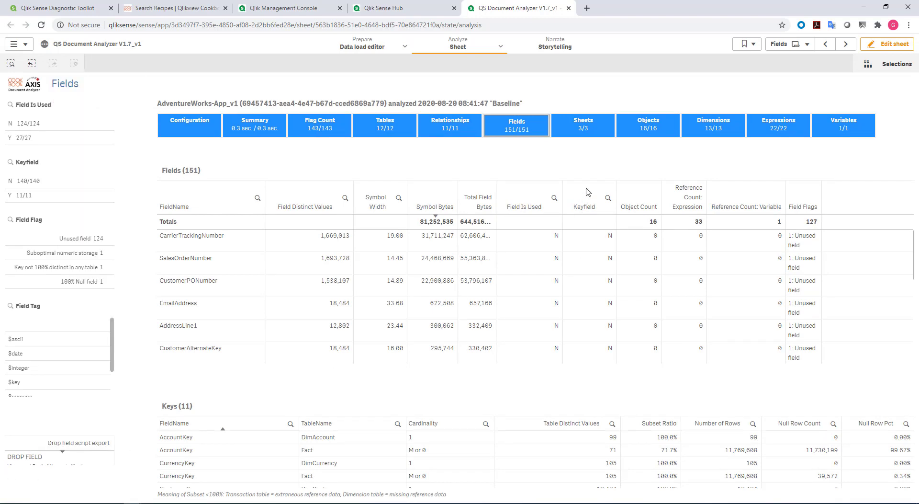
# Step: View the Sheets sheet's Objects table full-size, sorting it by Dimension Count and again by Object Calc Time
pyautogui.click(586, 127)
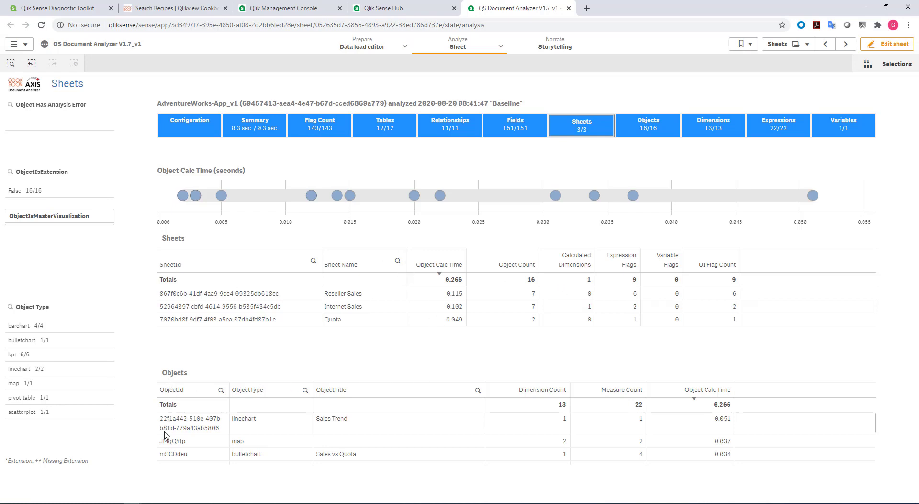
pyautogui.click(664, 421)
pyautogui.click(631, 390)
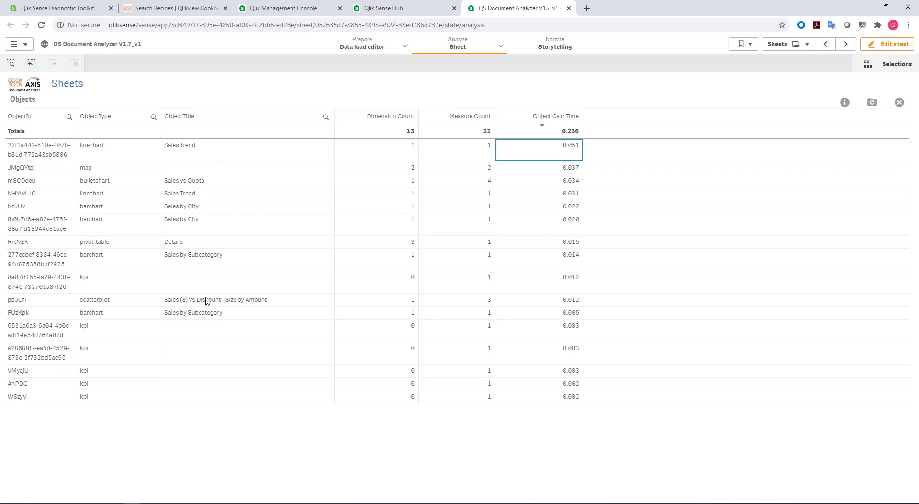
pyautogui.click(396, 121)
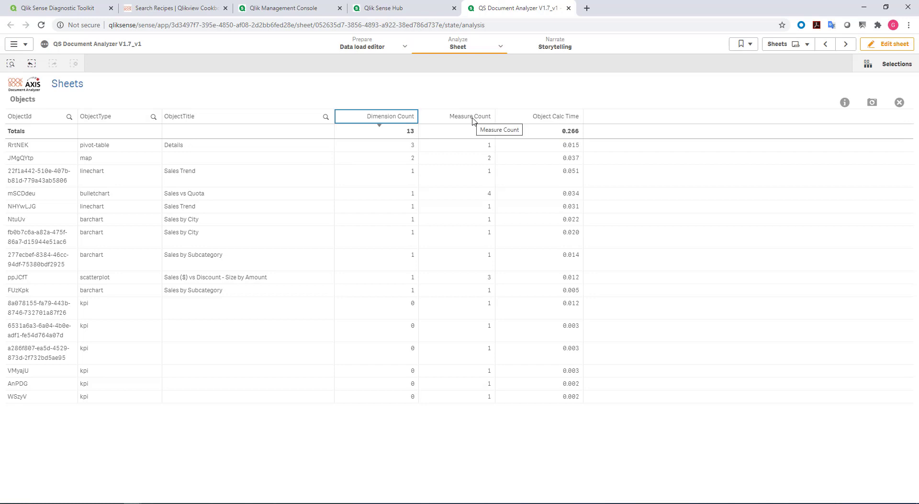
pyautogui.click(543, 118)
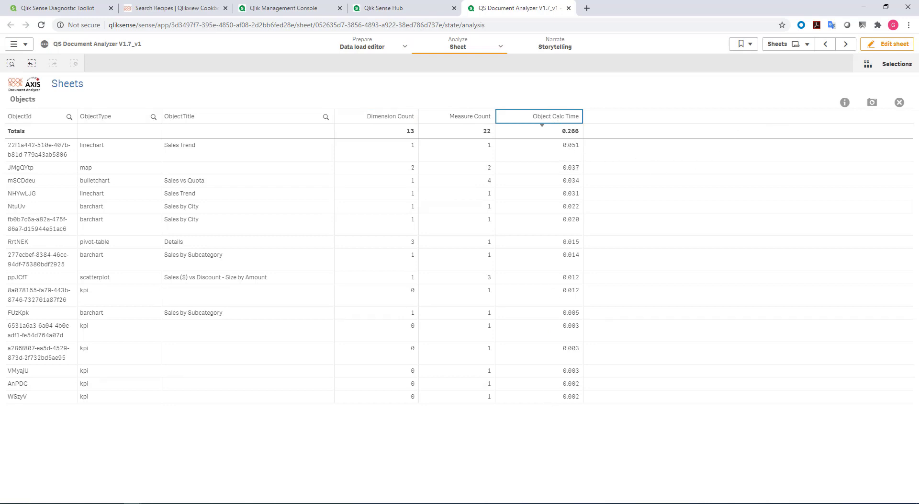
pyautogui.click(900, 102)
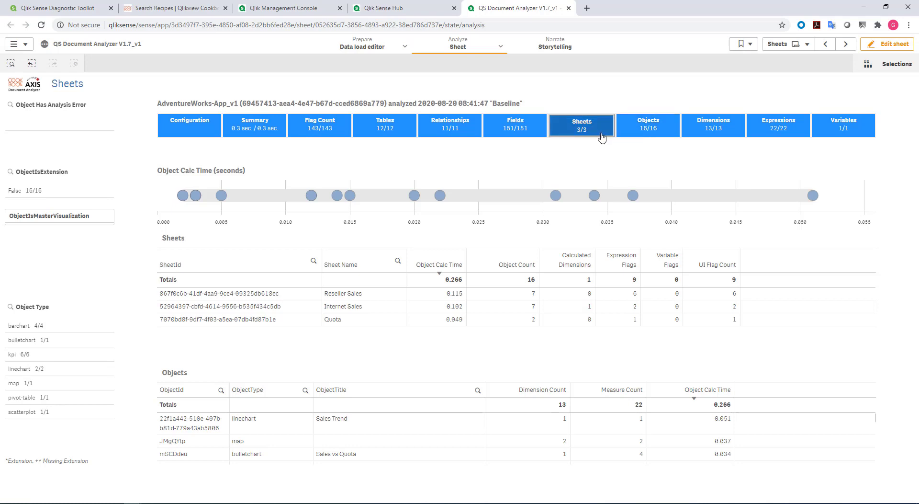
# Step: Open the Objects sheet and view its Dimensions table full-size to check which dimensions are master dimensions
pyautogui.click(644, 130)
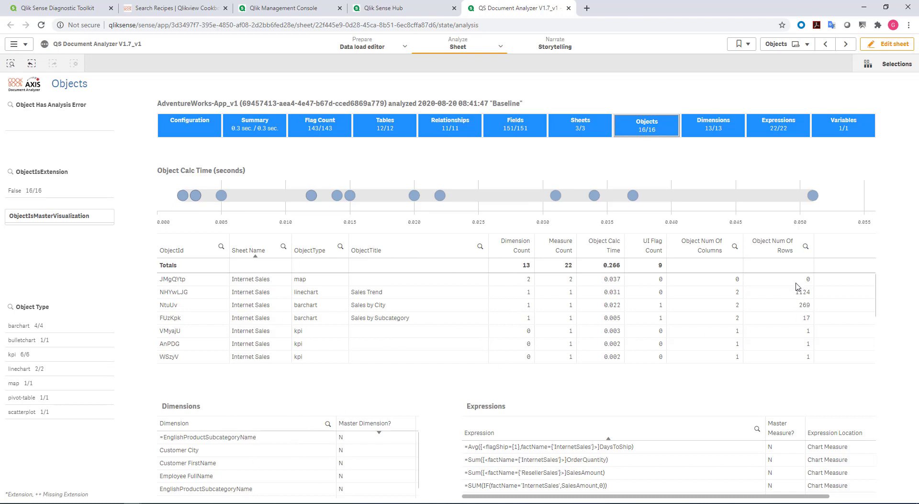
pyautogui.click(280, 448)
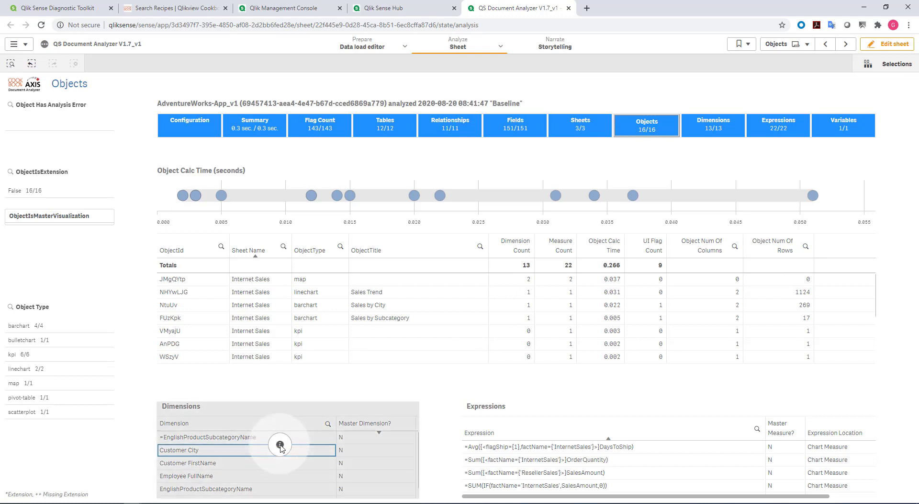
pyautogui.click(444, 301)
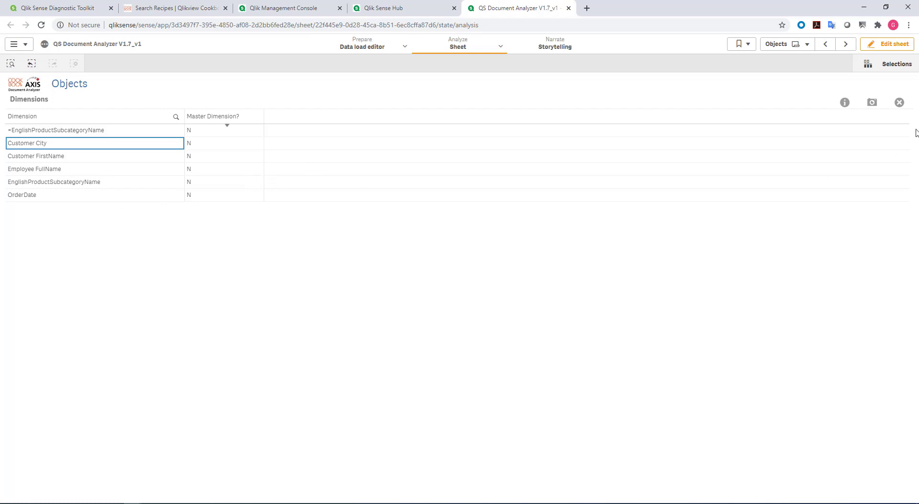
pyautogui.click(900, 103)
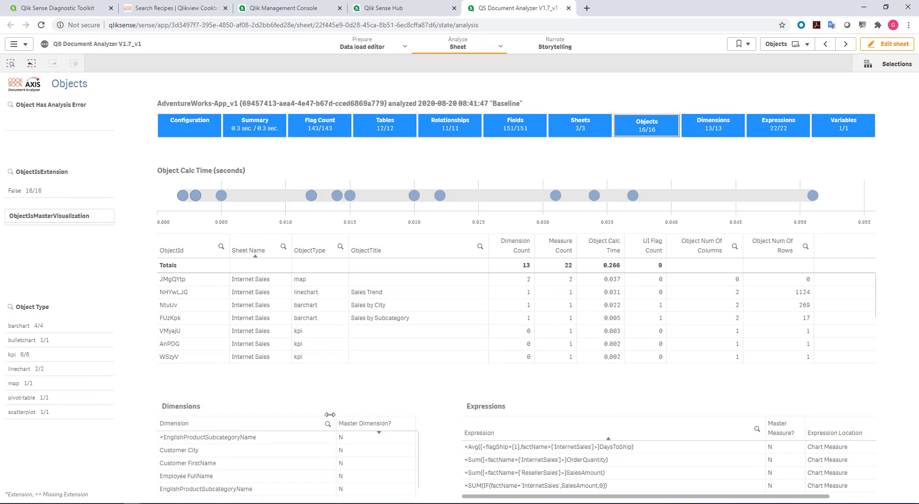
# Step: Review the Objects sheet's Expressions table full-size, and look over the Dimensions sheet
pyautogui.rightClick(675, 438)
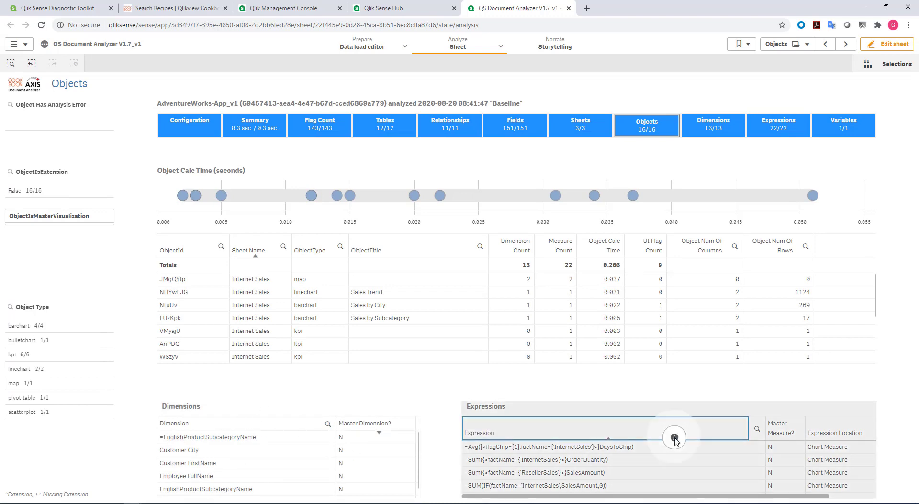
pyautogui.click(648, 415)
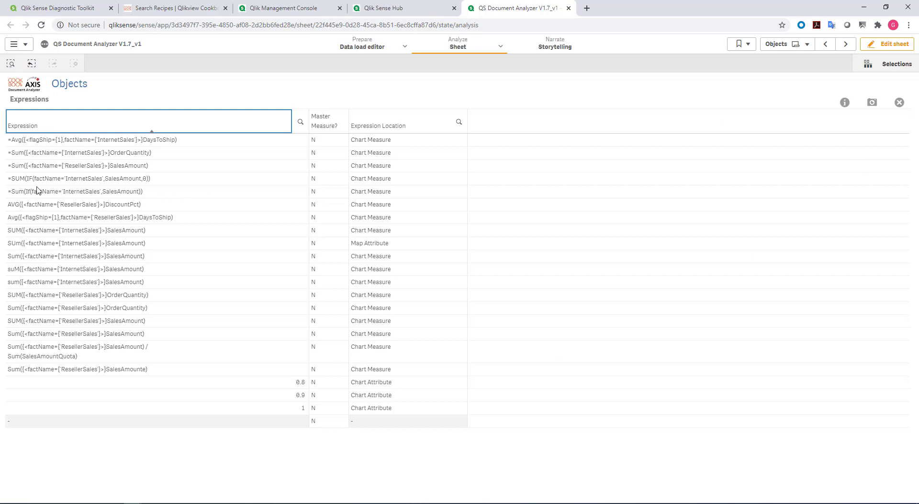
pyautogui.click(898, 102)
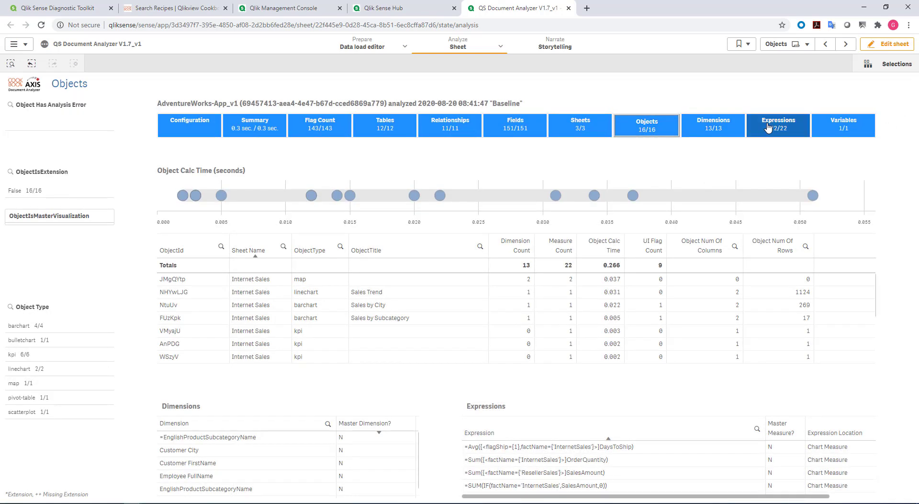
pyautogui.click(718, 125)
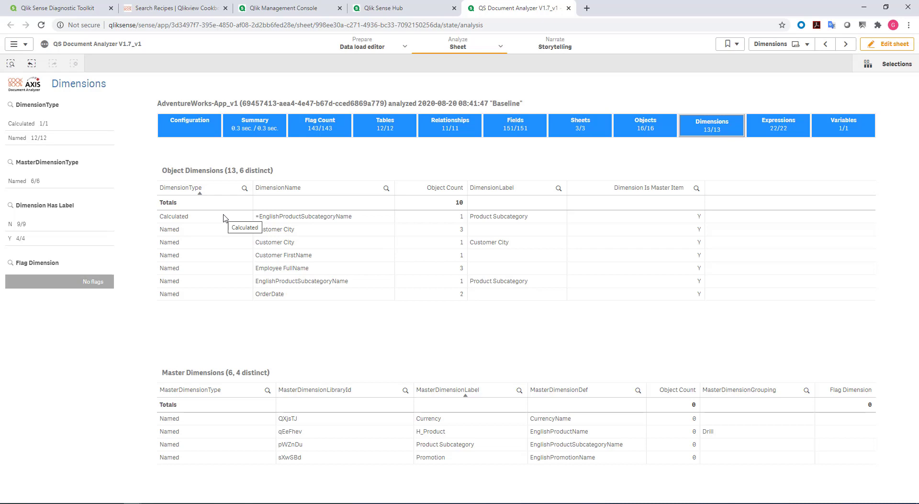
# Step: Open the Expressions sheet and examine its Expressions table full-size for flagged expressions and check results
pyautogui.click(771, 128)
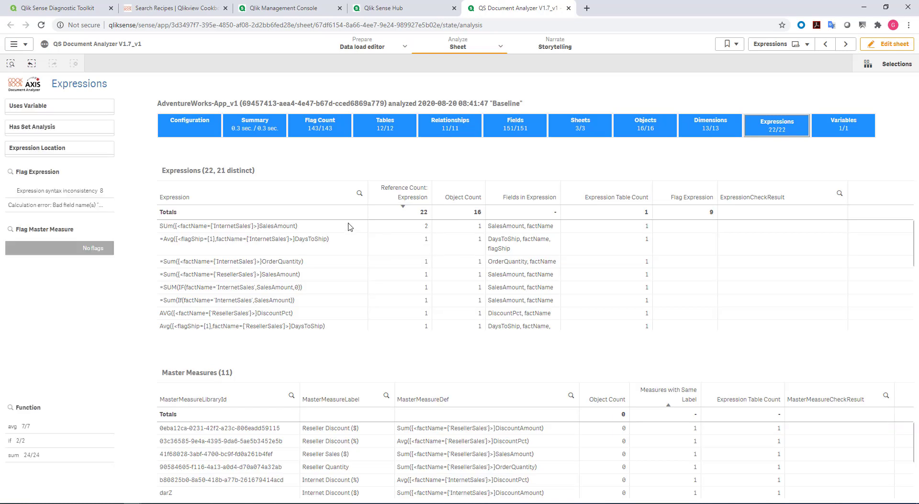
pyautogui.click(324, 237)
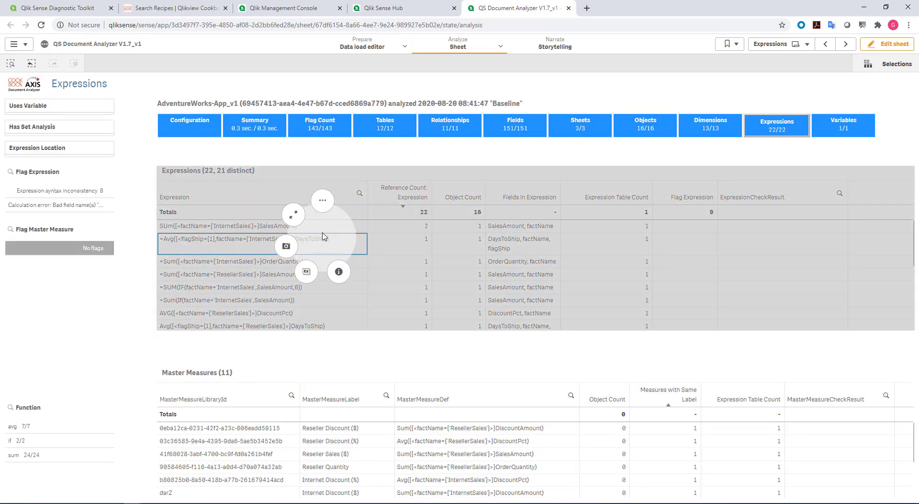
pyautogui.click(293, 214)
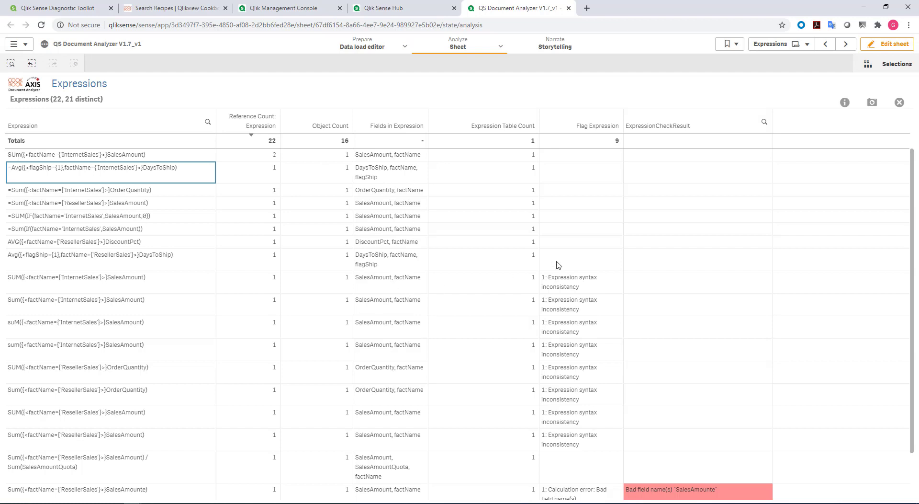
pyautogui.scroll(-2, 727, 360)
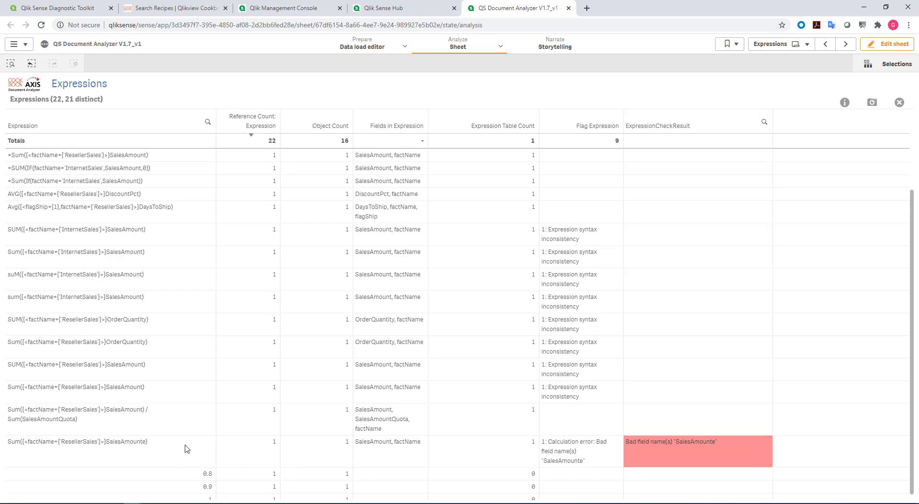
pyautogui.scroll(-1, 708, 455)
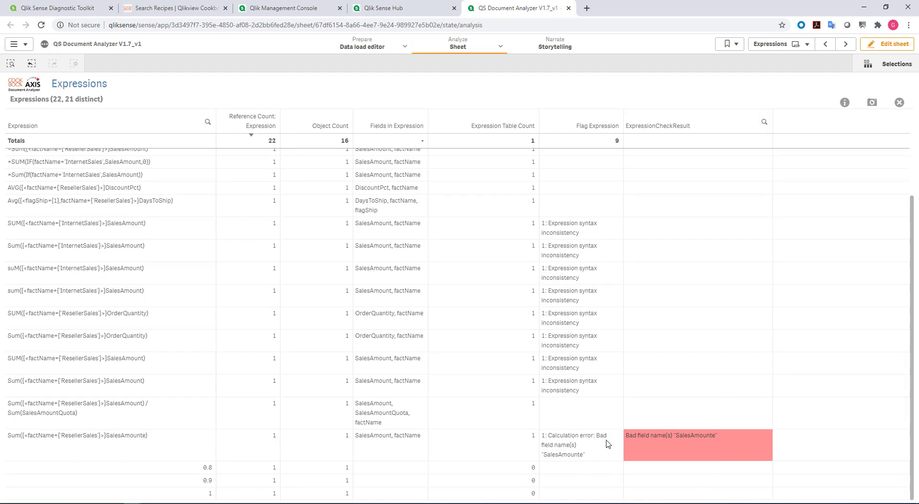
pyautogui.scroll(2, 554, 376)
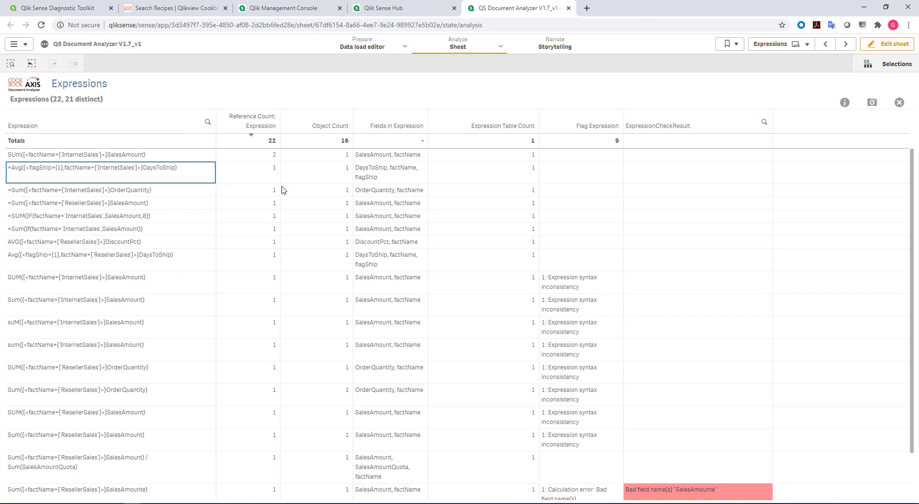
# Step: Sort the enlarged Expressions table by Expression to compare the syntax inconsistency flags, and return to the normal sheet view
pyautogui.click(138, 129)
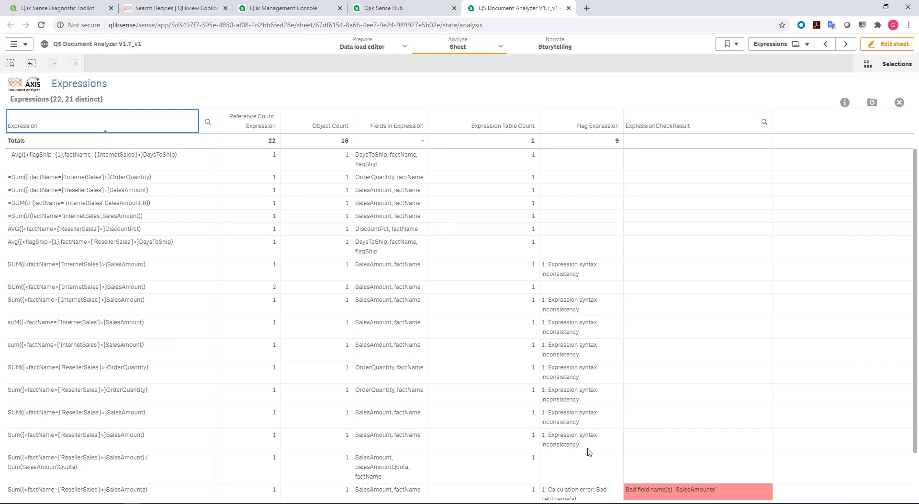
pyautogui.click(599, 307)
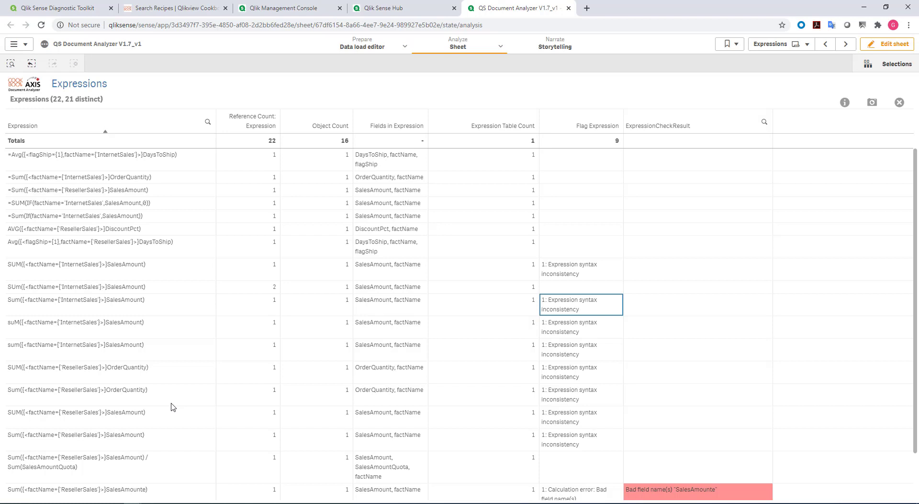
pyautogui.click(900, 103)
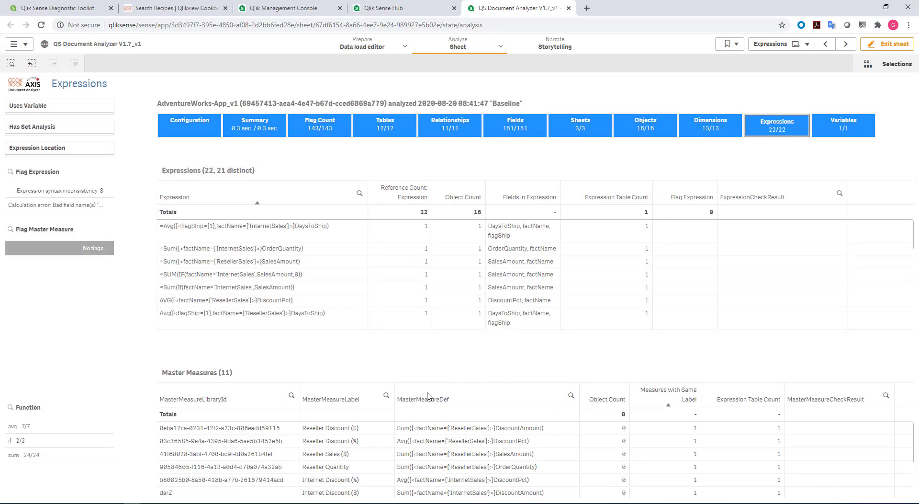
# Step: View the Master Measures table full-size to review the measure labels and definitions, and restore the sheet
pyautogui.click(445, 394)
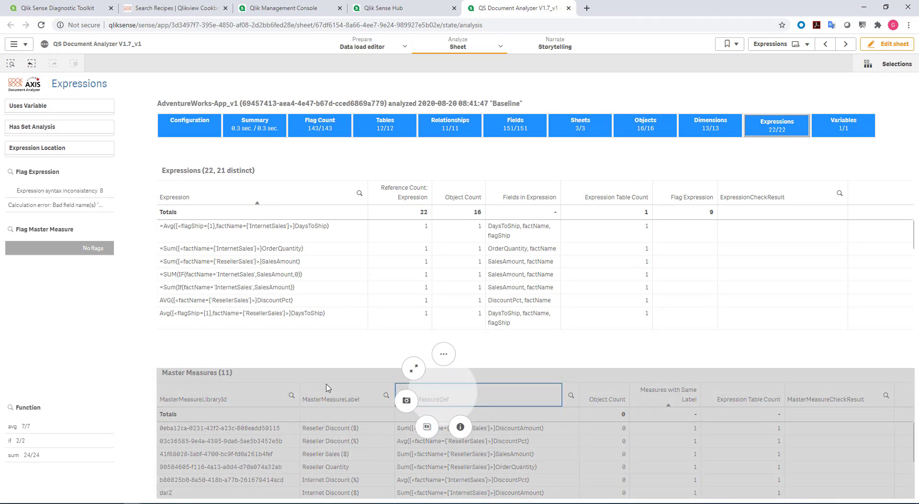
pyautogui.click(413, 376)
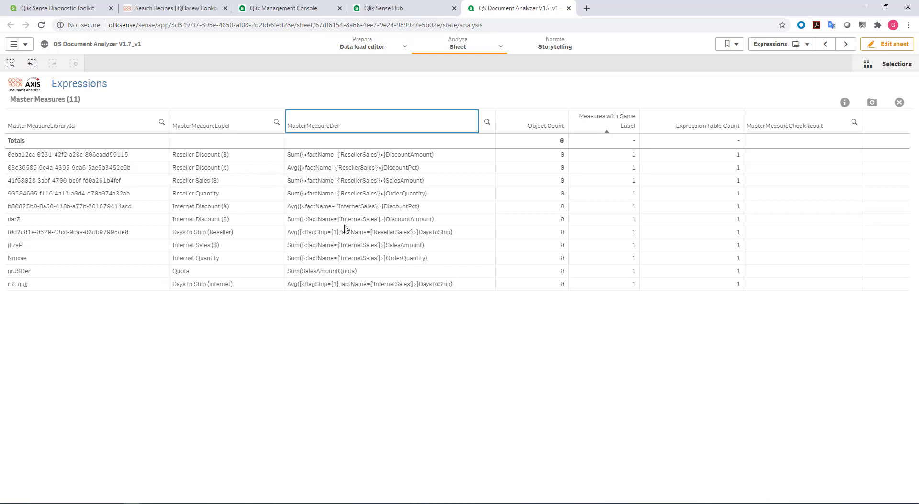
pyautogui.click(900, 104)
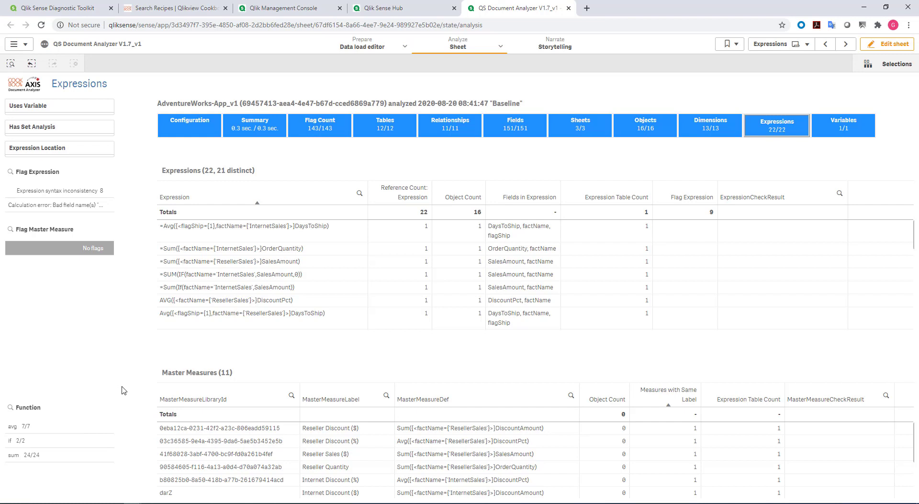
# Step: Filter the analysis by the if function, check the matching items on the Objects sheet, and return to the Expressions sheet
pyautogui.click(60, 440)
pyautogui.click(98, 391)
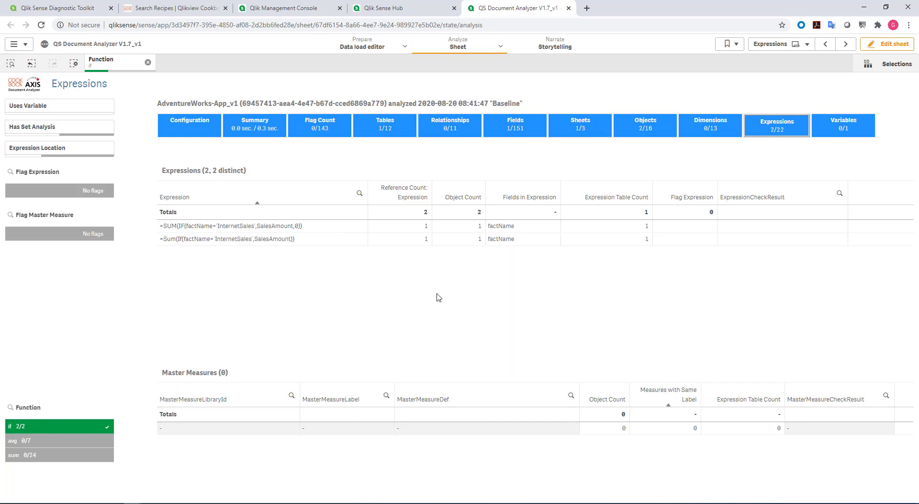
pyautogui.click(653, 131)
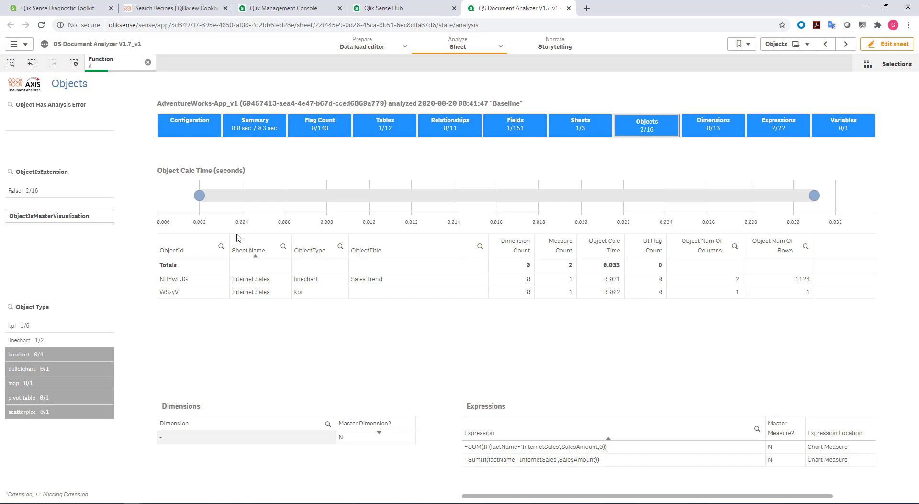
pyautogui.click(781, 126)
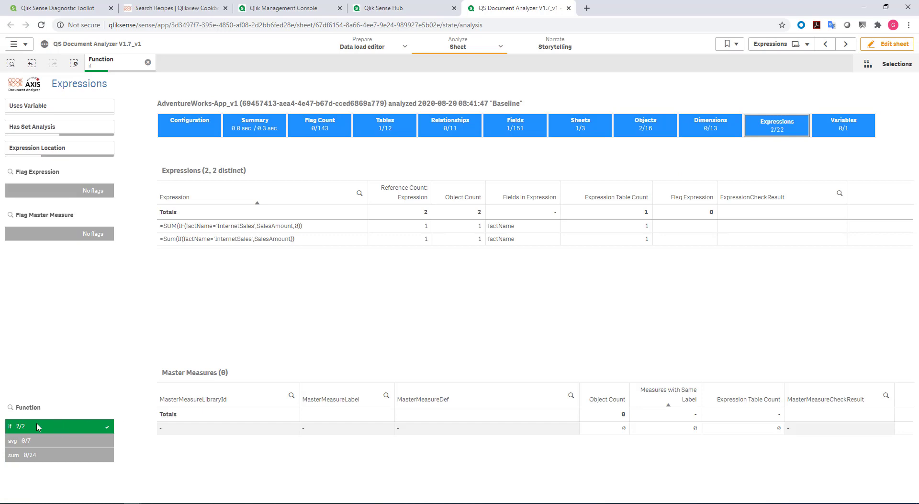
# Step: Clear the if selection from the Function filter and open the Variables sheet
pyautogui.click(57, 426)
pyautogui.click(82, 396)
pyautogui.click(72, 425)
pyautogui.click(98, 391)
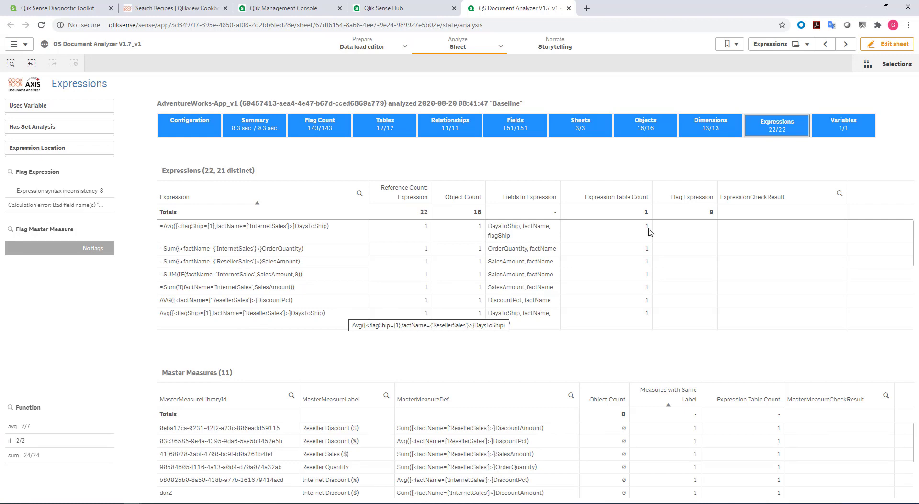
pyautogui.click(834, 126)
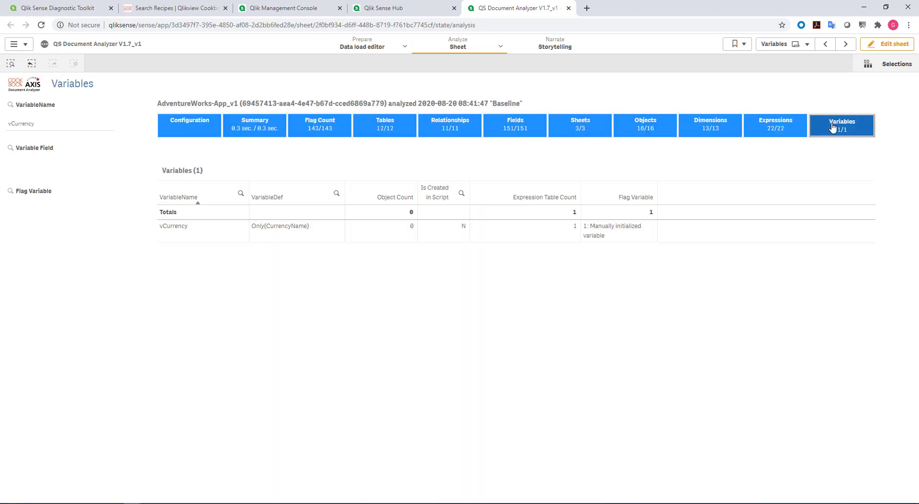